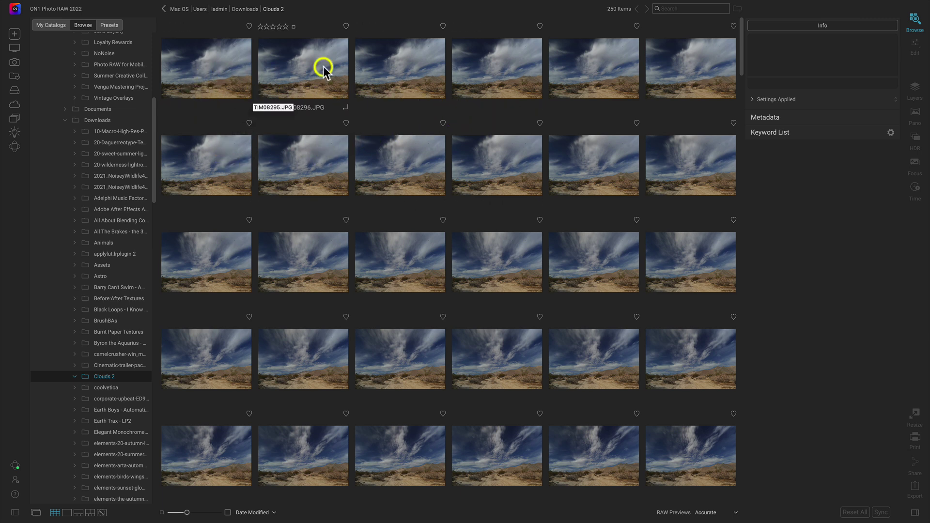
Select TIM08295.JPG, the first of the 250 photos in Downloads > Clouds 2
{"action": "left_click", "coordinate": [212, 77]}
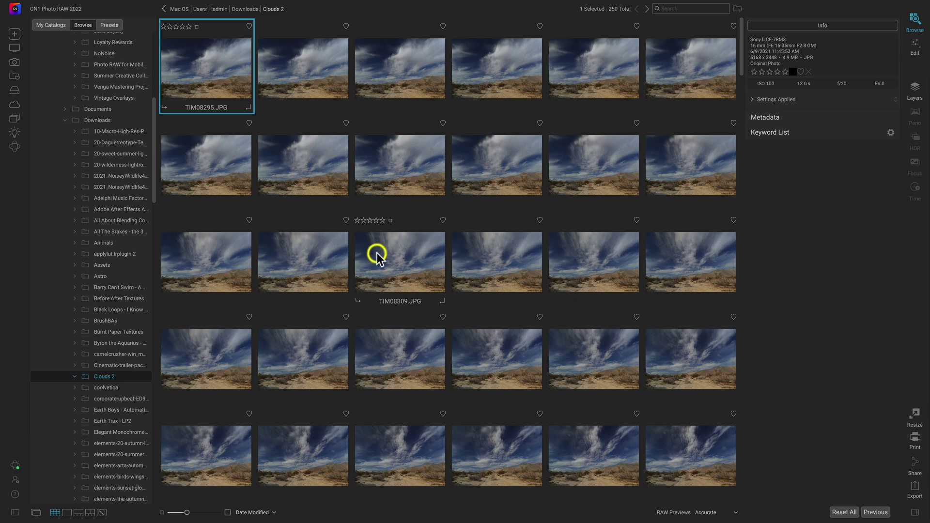
Apply the B&W Modern B1 preset to all 250 cloud photos and shrink the thumbnails
{"action": "key", "text": "super+a"}
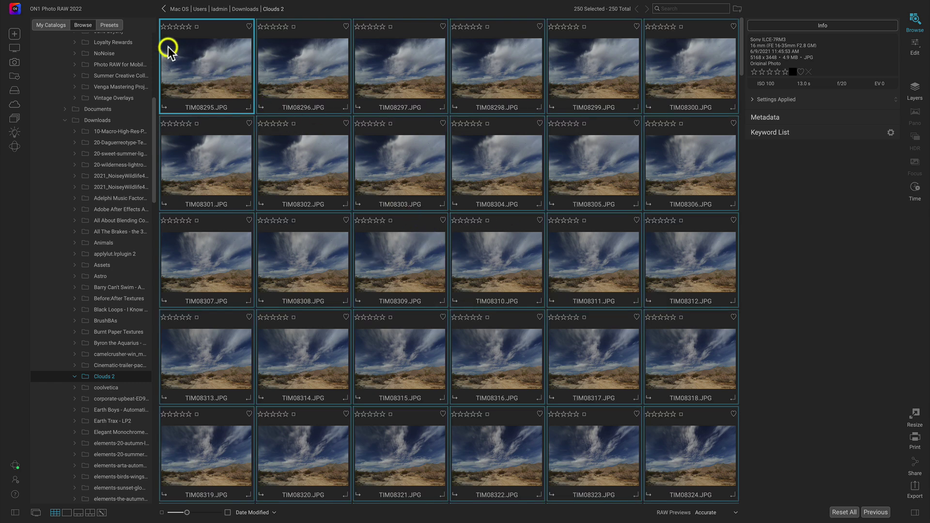
{"action": "left_click", "coordinate": [108, 25]}
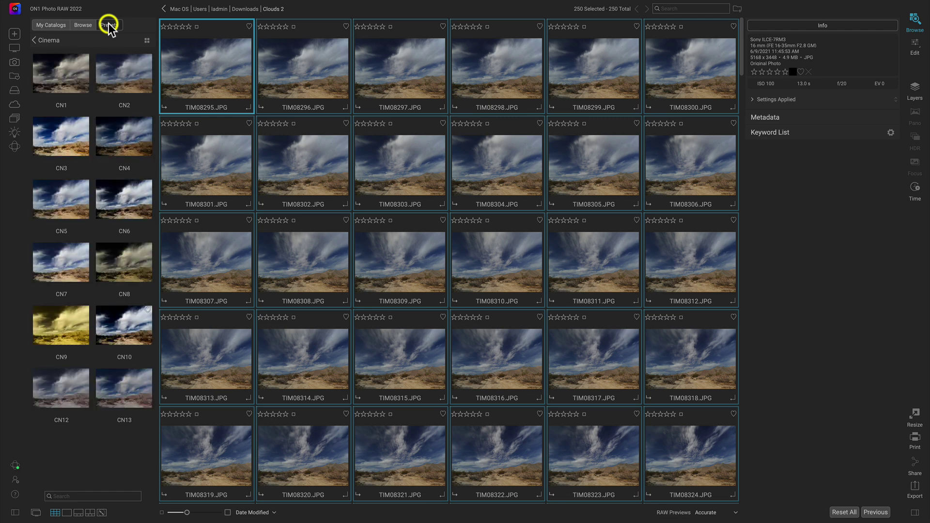
{"action": "left_click", "coordinate": [38, 40]}
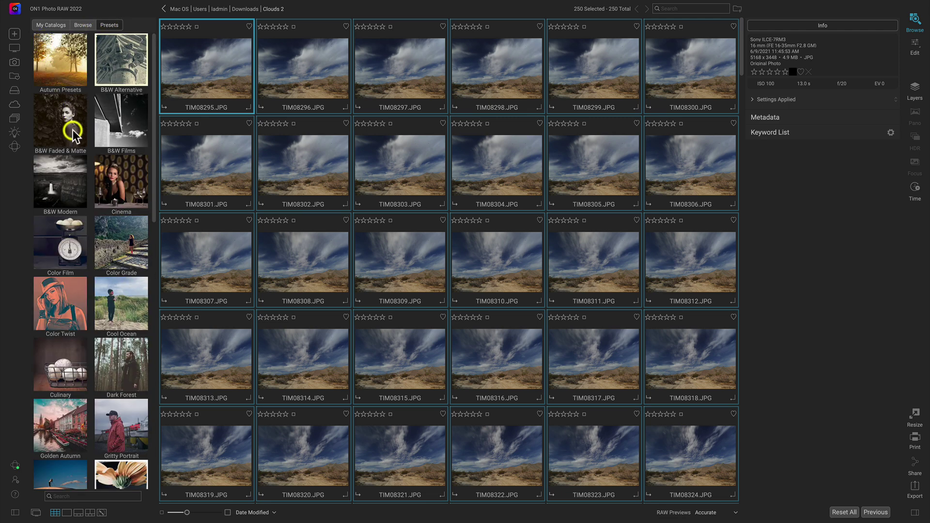
{"action": "left_click", "coordinate": [56, 177]}
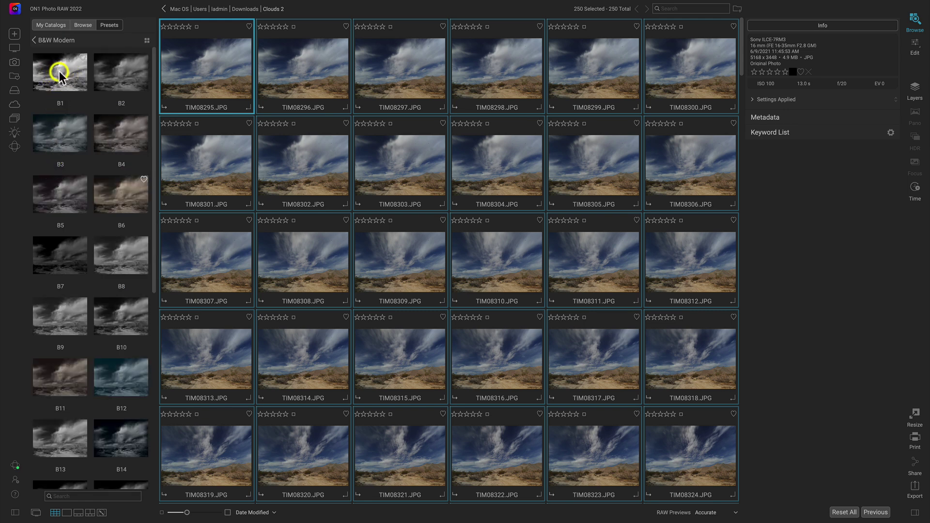
{"action": "left_click", "coordinate": [59, 72]}
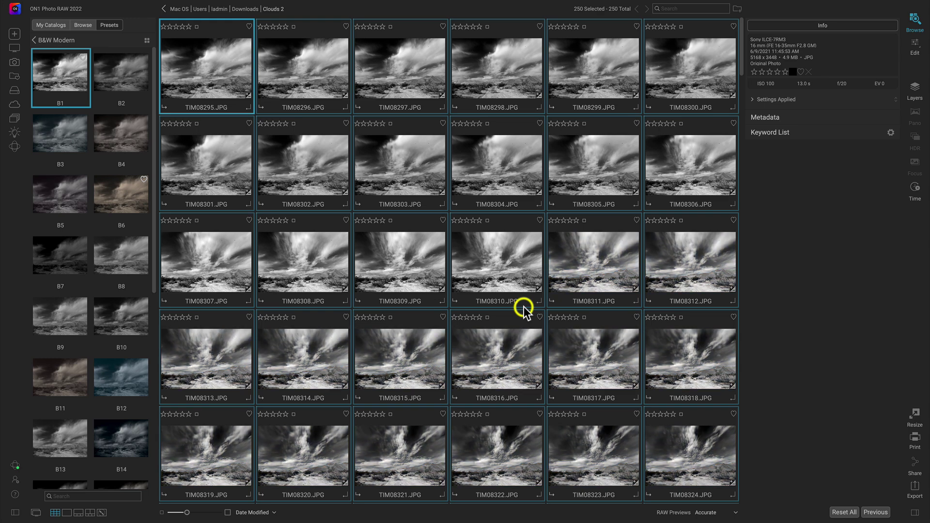
{"action": "key", "text": "super+minus"}
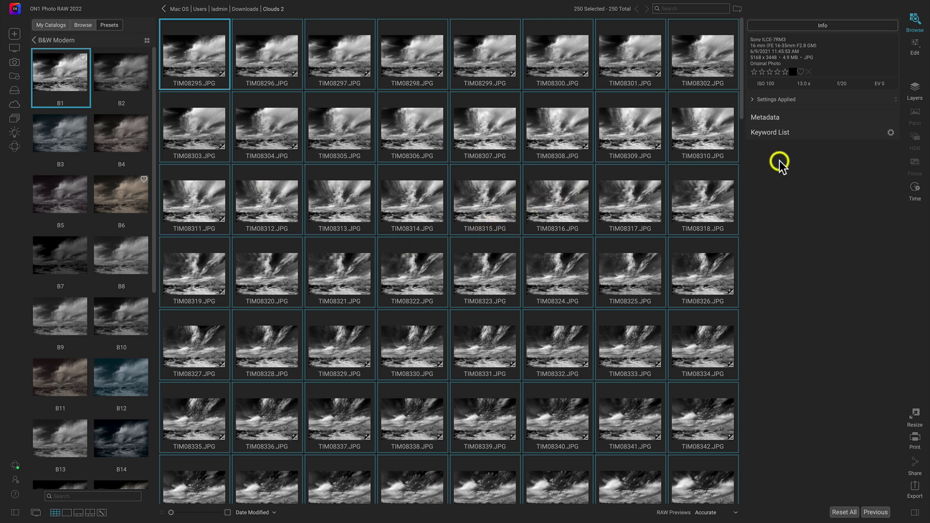
Start a time-lapse from the black-and-white photos and preview later frames
{"action": "left_click", "coordinate": [915, 188]}
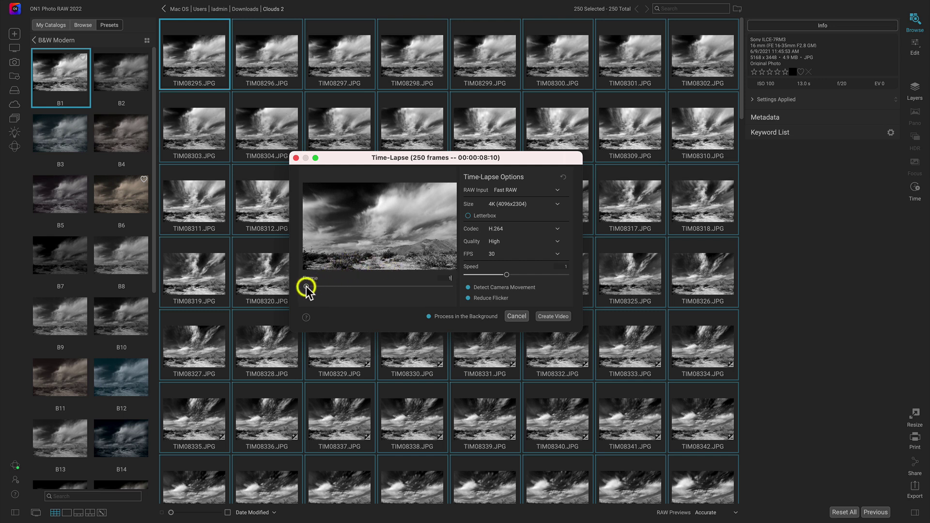
{"action": "mouse_move", "coordinate": [306, 287]}
{"action": "left_mouse_down"}
{"action": "mouse_move", "coordinate": [366, 288]}
{"action": "mouse_move", "coordinate": [302, 285]}
{"action": "left_mouse_up"}
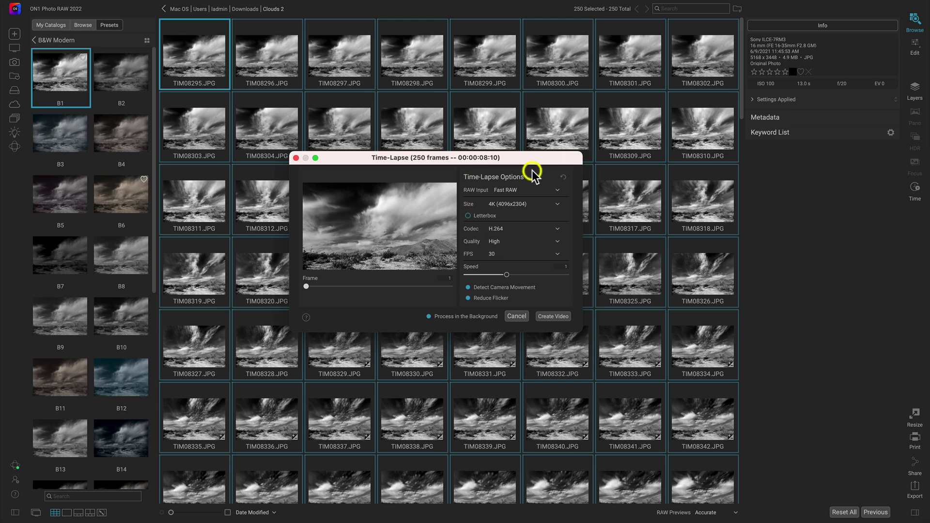
{"action": "left_click", "coordinate": [555, 193]}
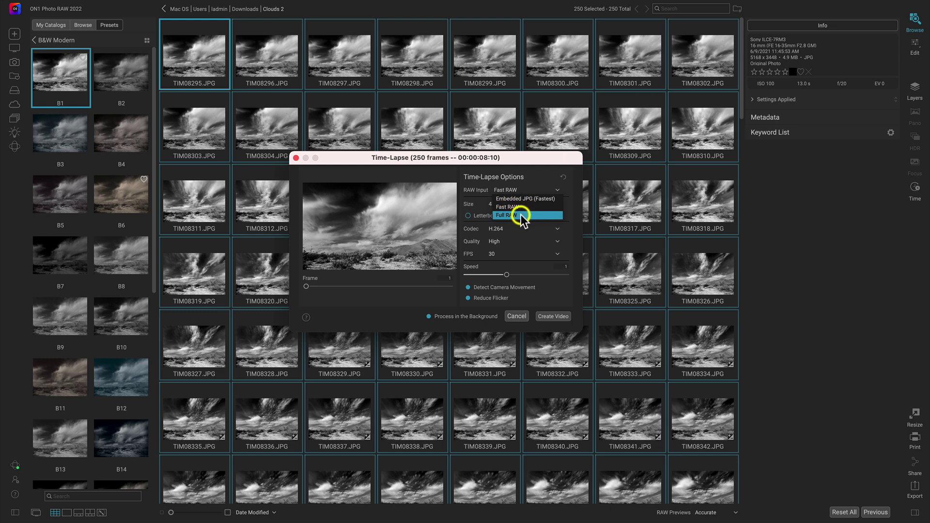
{"action": "left_click", "coordinate": [505, 179]}
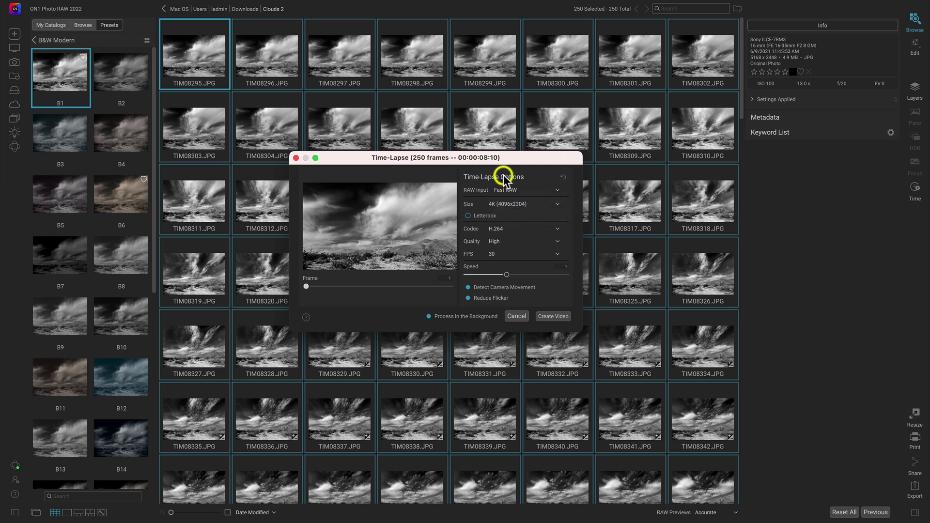
{"action": "left_click", "coordinate": [547, 204]}
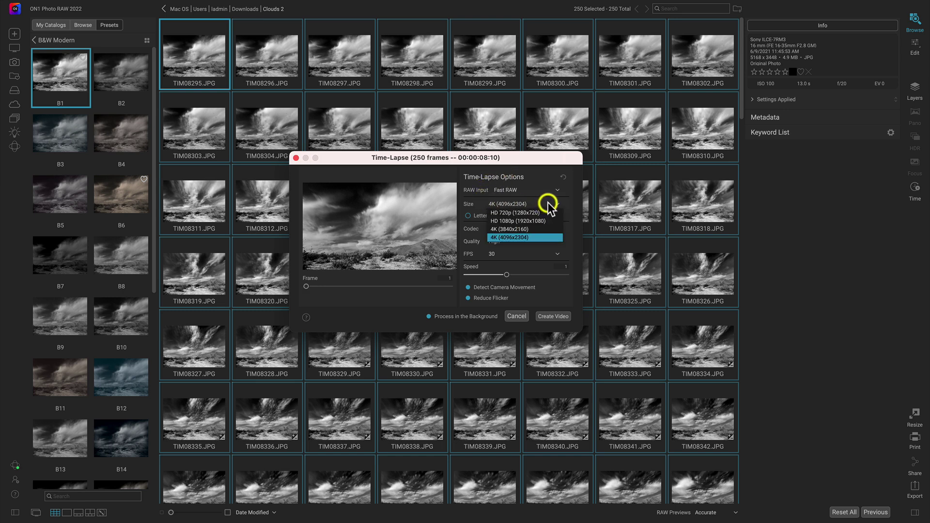
{"action": "left_click", "coordinate": [548, 203]}
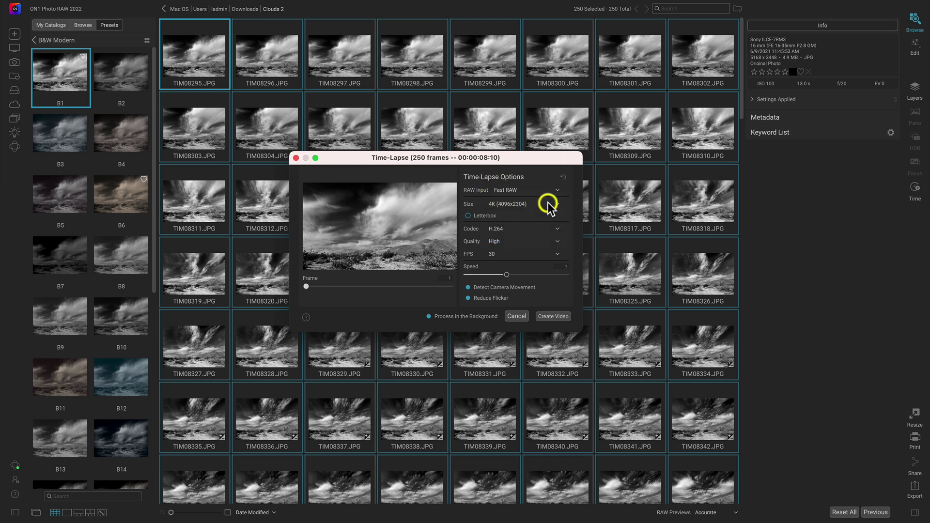
{"action": "left_click", "coordinate": [468, 216]}
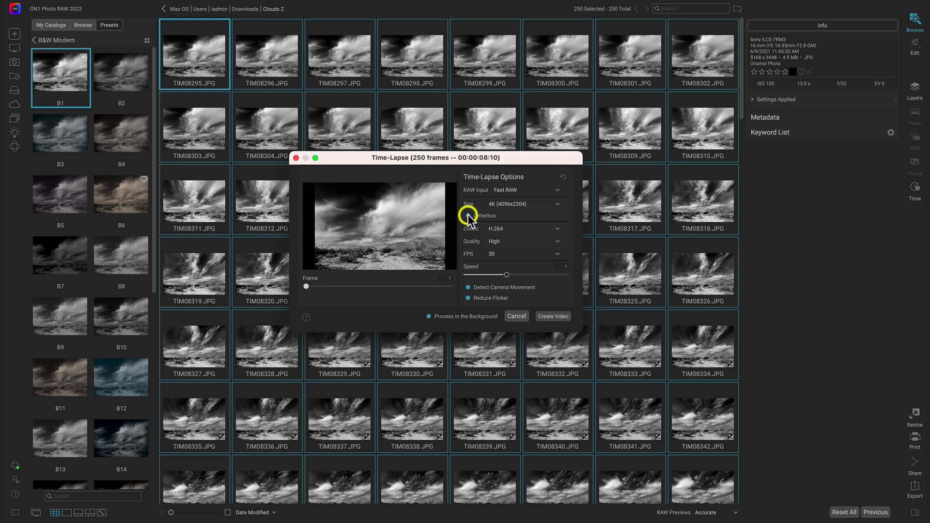
{"action": "left_click", "coordinate": [468, 216]}
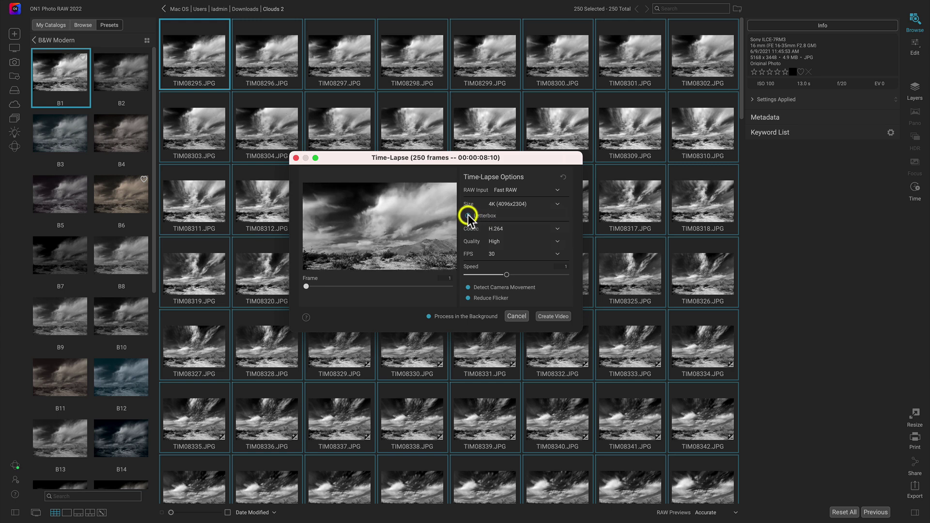
{"action": "left_click", "coordinate": [555, 229]}
{"action": "left_click", "coordinate": [556, 229]}
{"action": "left_click", "coordinate": [528, 241]}
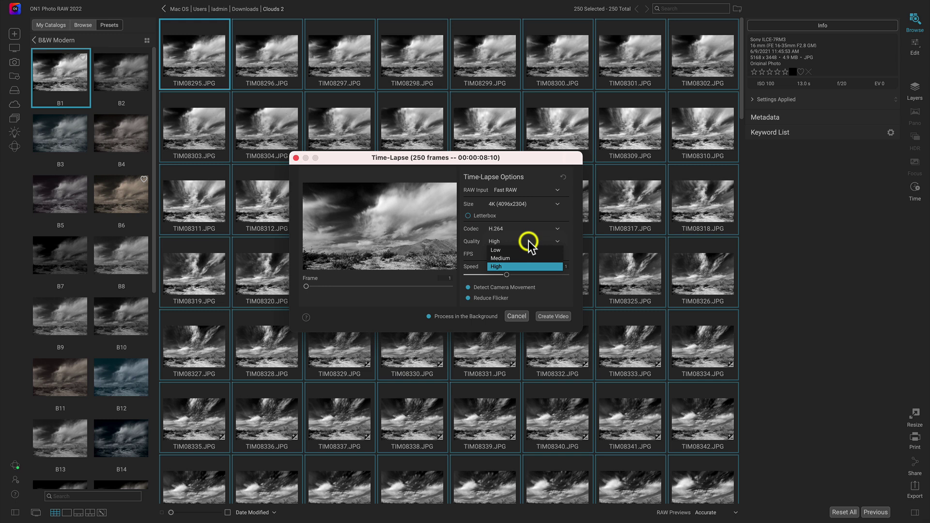
{"action": "left_click", "coordinate": [529, 241]}
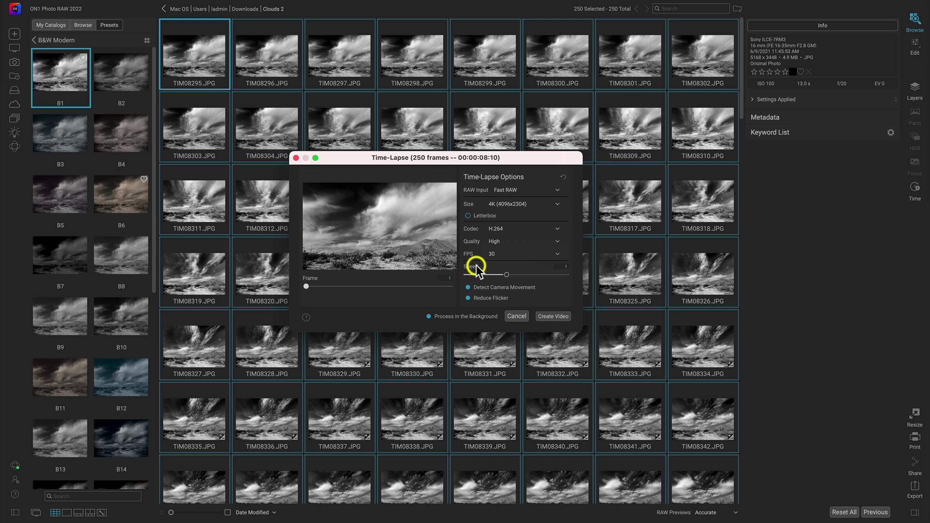
Render the cloud time-lapse at 0.5 speed (125 frames) with Reduce Flicker on
{"action": "left_click", "coordinate": [506, 274]}
{"action": "left_click_drag", "start_coordinate": [473, 269], "coordinate": [511, 275]}
{"action": "left_click", "coordinate": [468, 299]}
{"action": "left_click", "coordinate": [553, 317]}
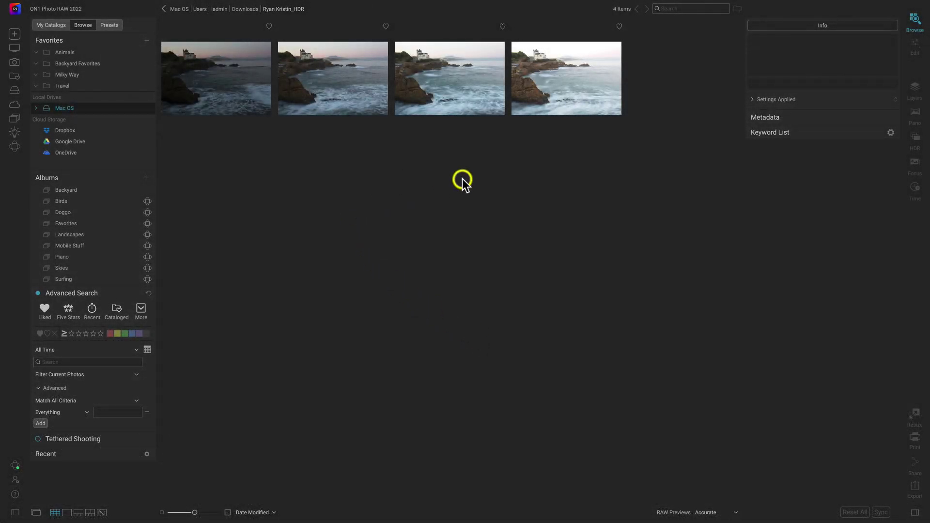
Select all four castle exposures and merge them into an HDR
{"action": "left_click", "coordinate": [204, 71]}
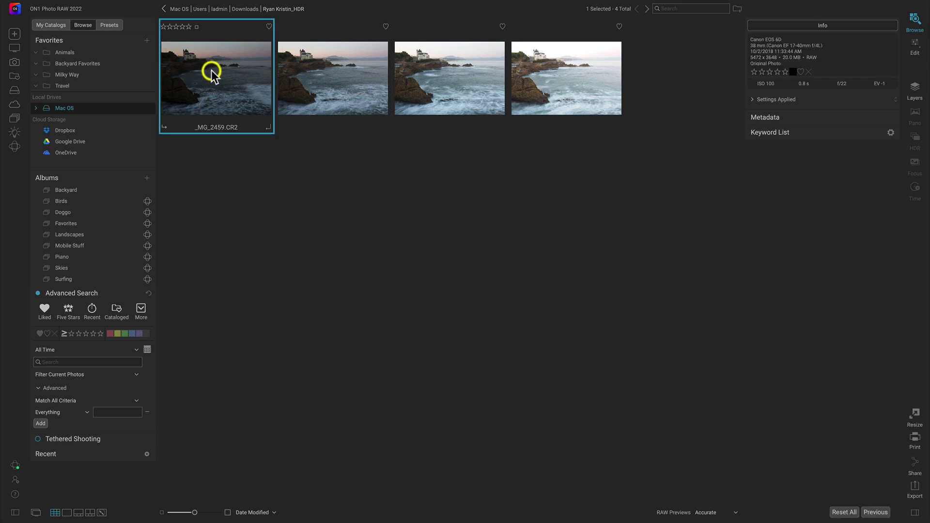
{"action": "left_click", "coordinate": [558, 83], "text": "shift"}
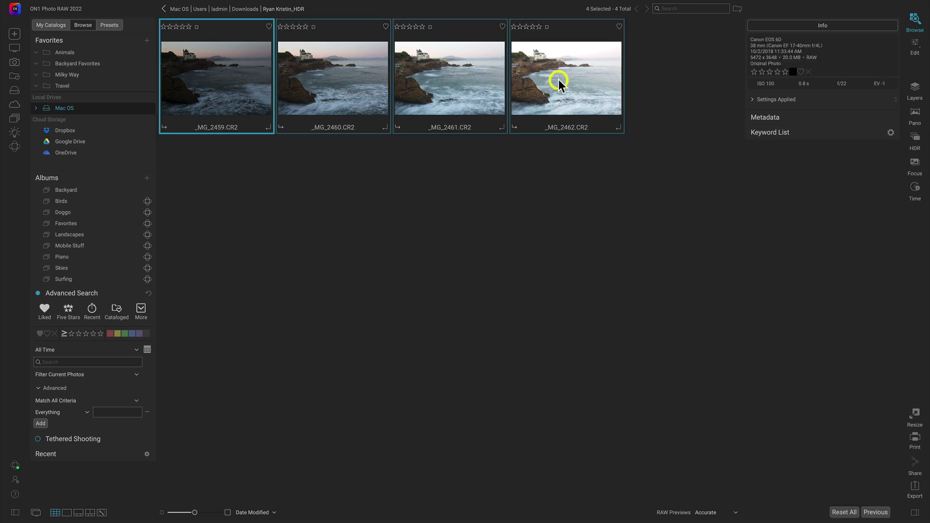
{"action": "left_click", "coordinate": [916, 139]}
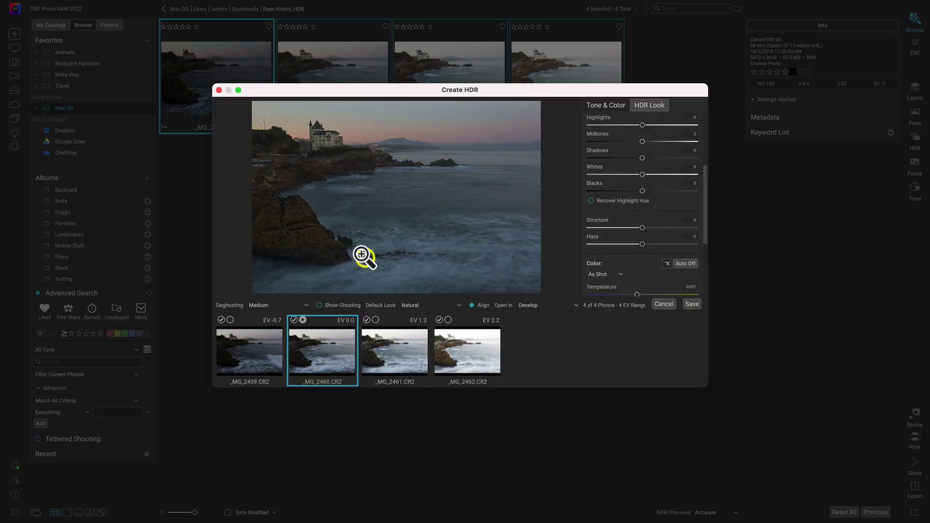
Set the HDR merge's deghosting strength to Very High
{"action": "left_click_drag", "start_coordinate": [303, 87], "coordinate": [303, 86]}
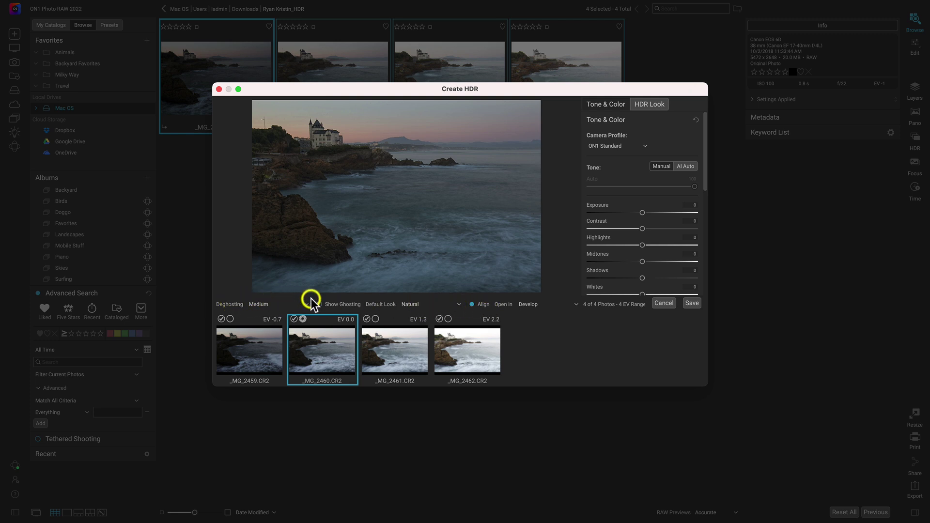
{"action": "left_click", "coordinate": [288, 304]}
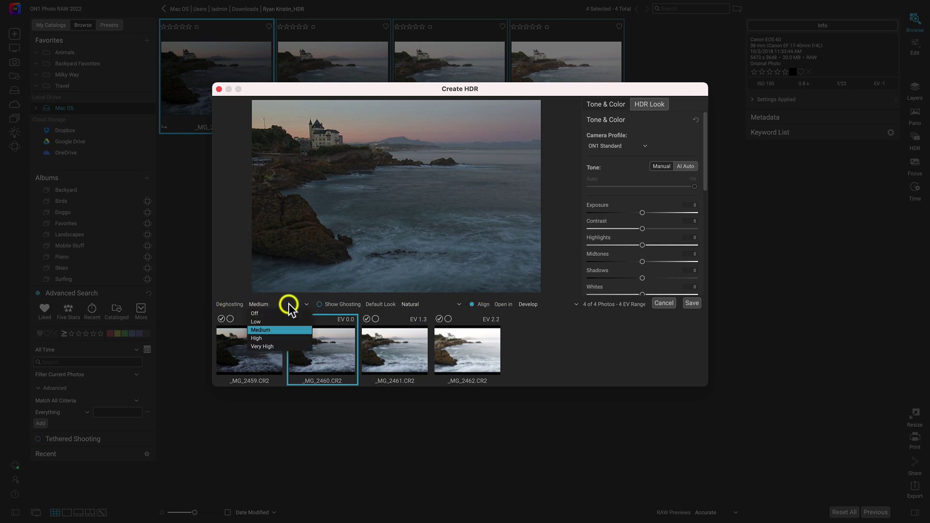
{"action": "left_click", "coordinate": [269, 314]}
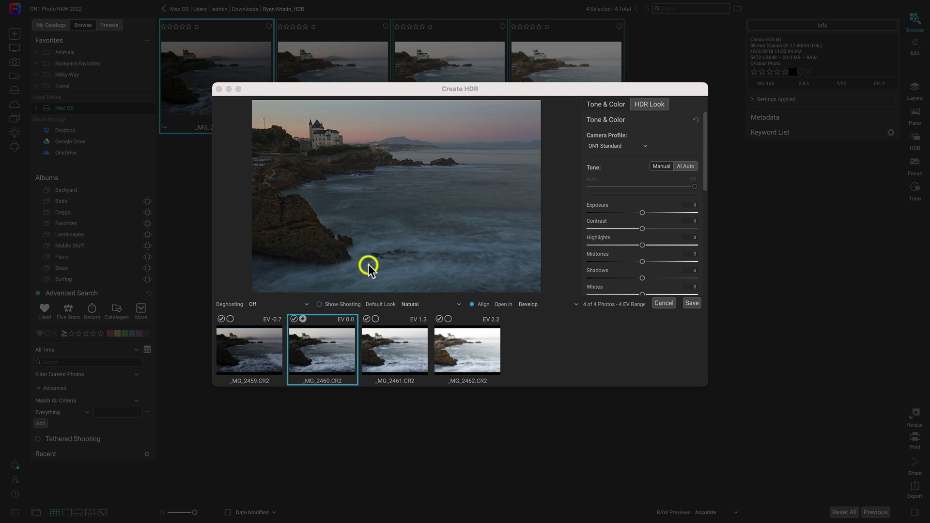
{"action": "left_click", "coordinate": [277, 305]}
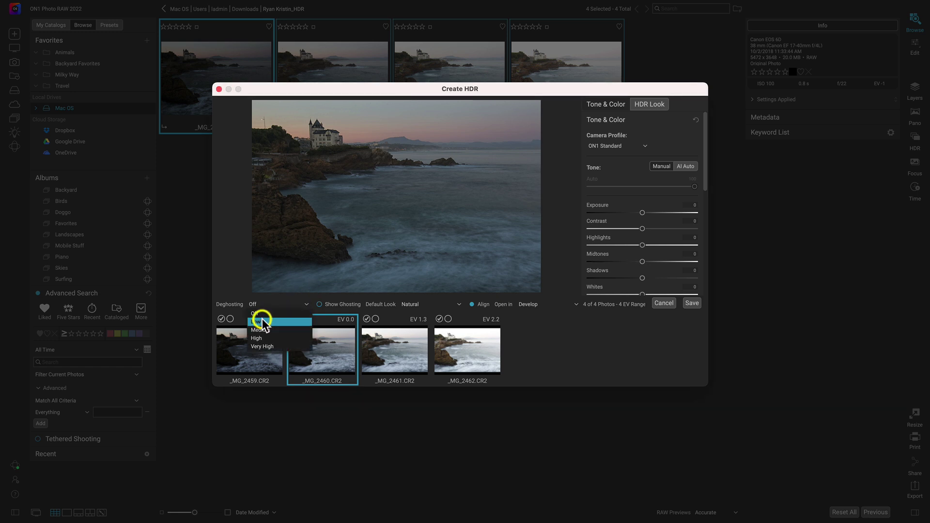
{"action": "left_click", "coordinate": [268, 347]}
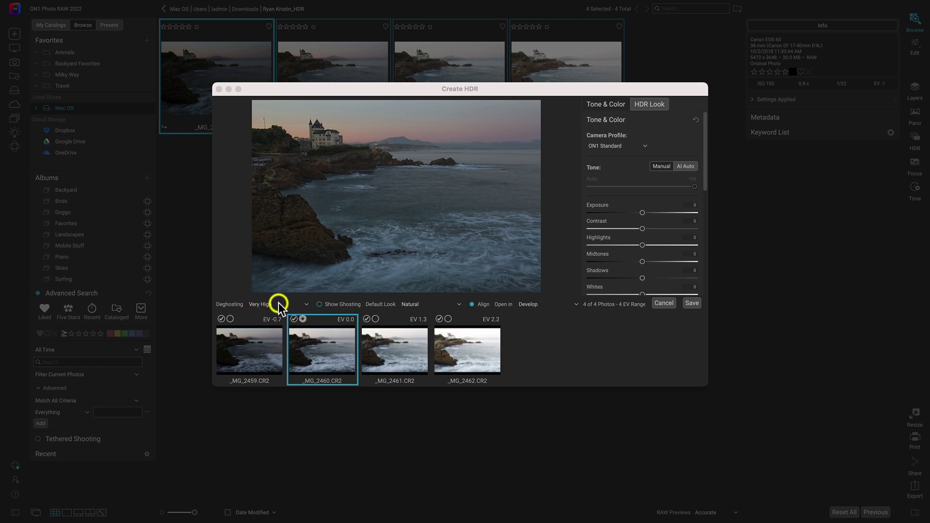
Preview the _MG_2459, _MG_2461 and _MG_2462 exposures individually
{"action": "left_click", "coordinate": [240, 351]}
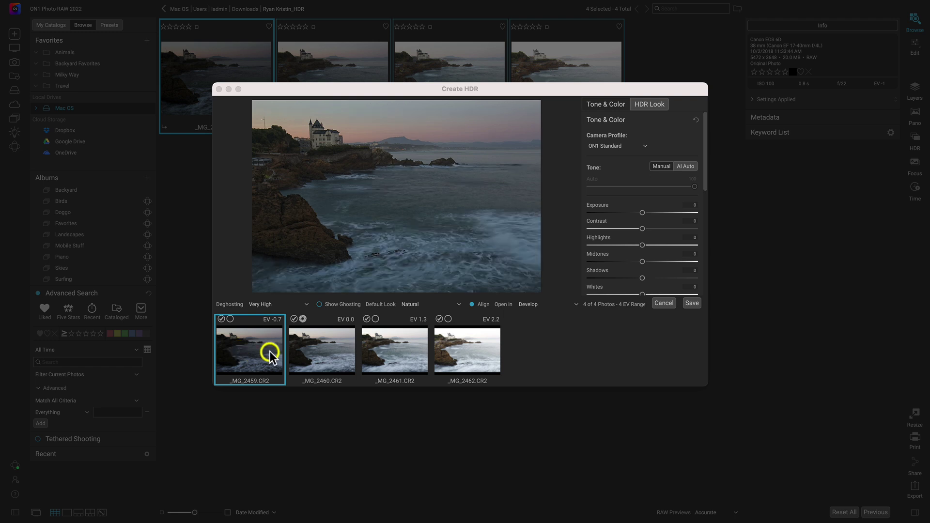
{"action": "left_click", "coordinate": [408, 354]}
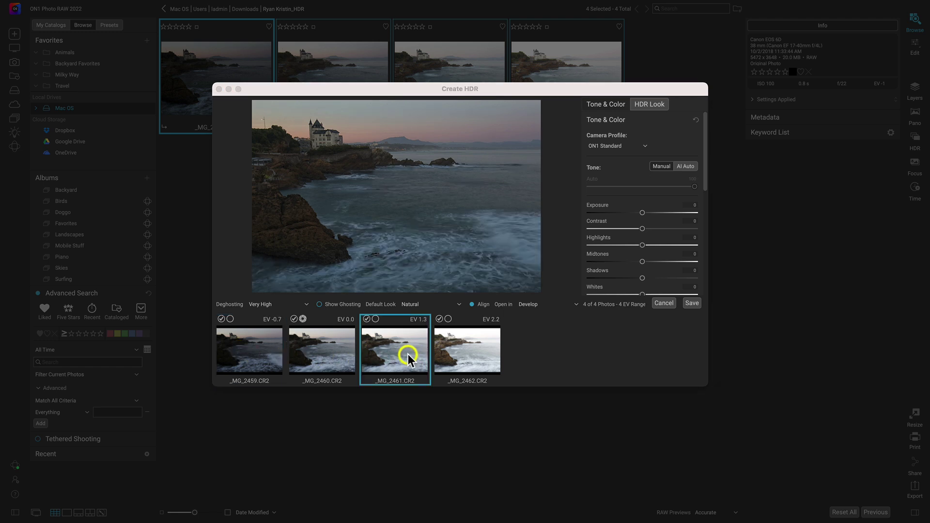
{"action": "left_click", "coordinate": [460, 357]}
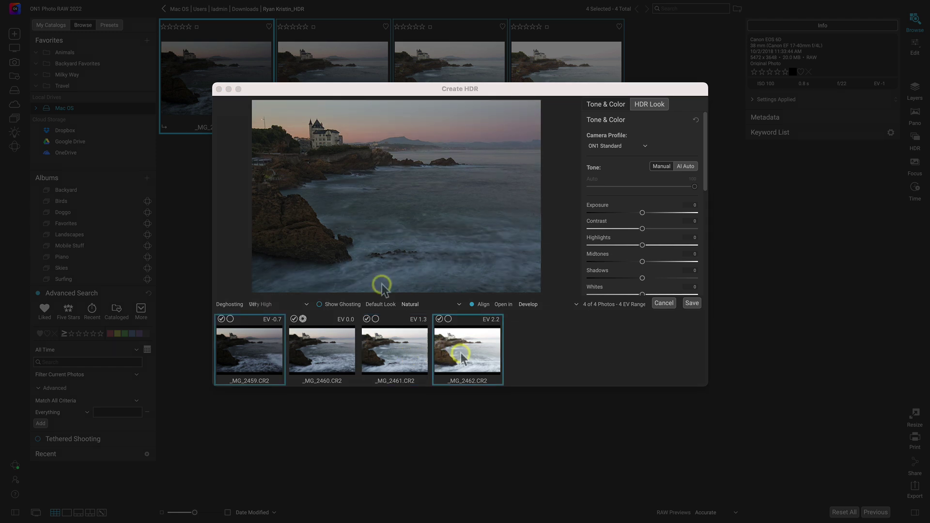
Keep Natural as the default HDR look and have the result open in Effects
{"action": "left_click", "coordinate": [458, 305]}
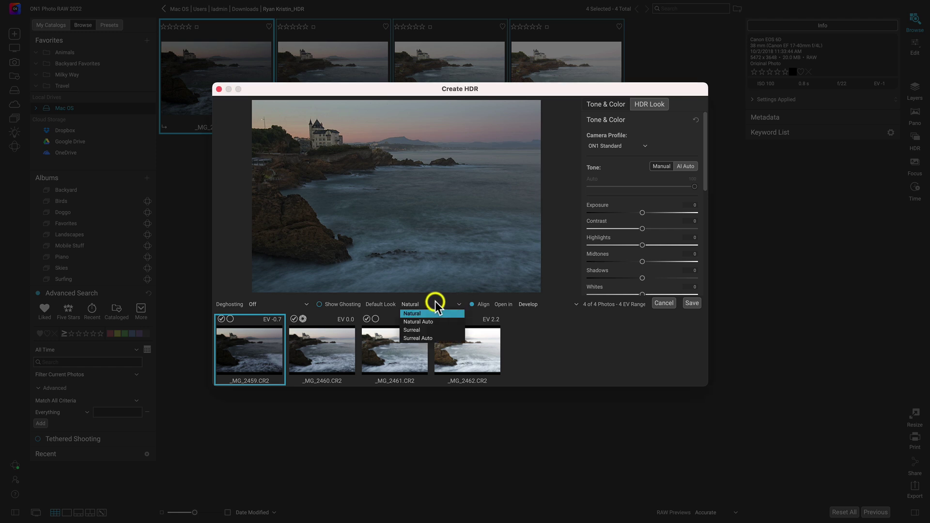
{"action": "left_click", "coordinate": [413, 314]}
{"action": "left_click", "coordinate": [412, 308]}
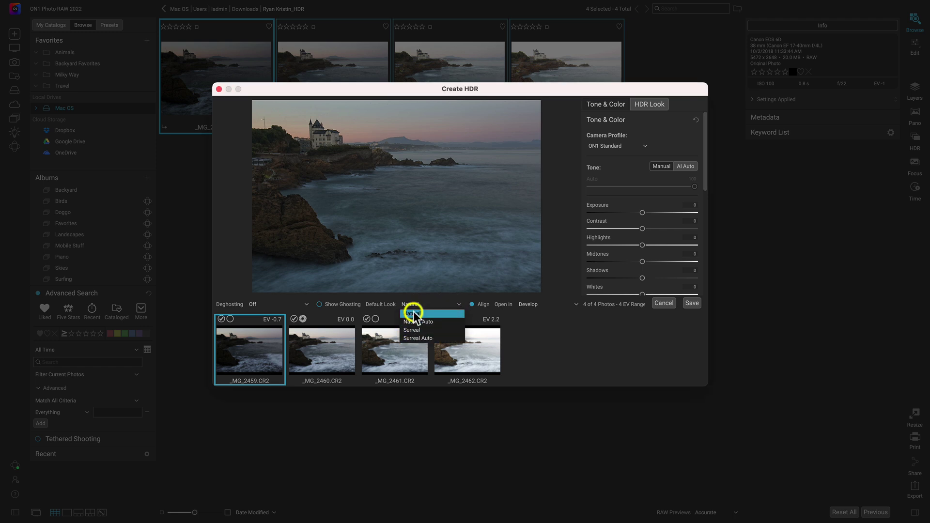
{"action": "left_click", "coordinate": [456, 305]}
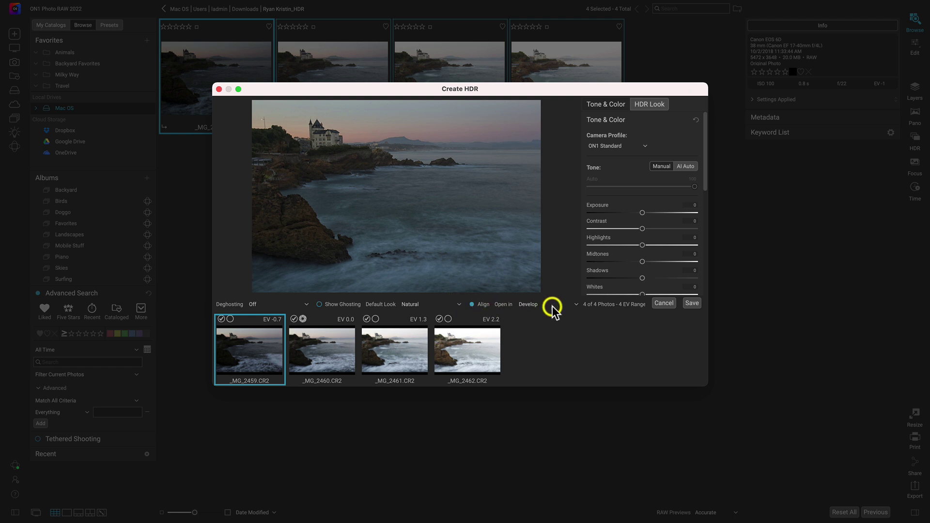
{"action": "left_click", "coordinate": [574, 304]}
{"action": "left_click", "coordinate": [533, 322]}
{"action": "mouse_move", "coordinate": [626, 118]}
Exclude _MG_2461 and _MG_2462 from the merge, then include both again
{"action": "left_click", "coordinate": [367, 318]}
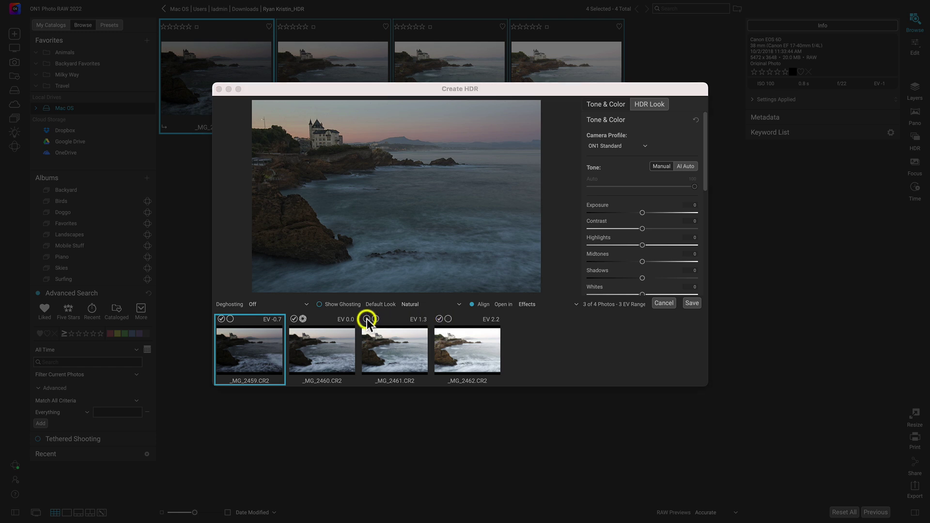
{"action": "left_click", "coordinate": [440, 318]}
{"action": "left_click", "coordinate": [440, 319]}
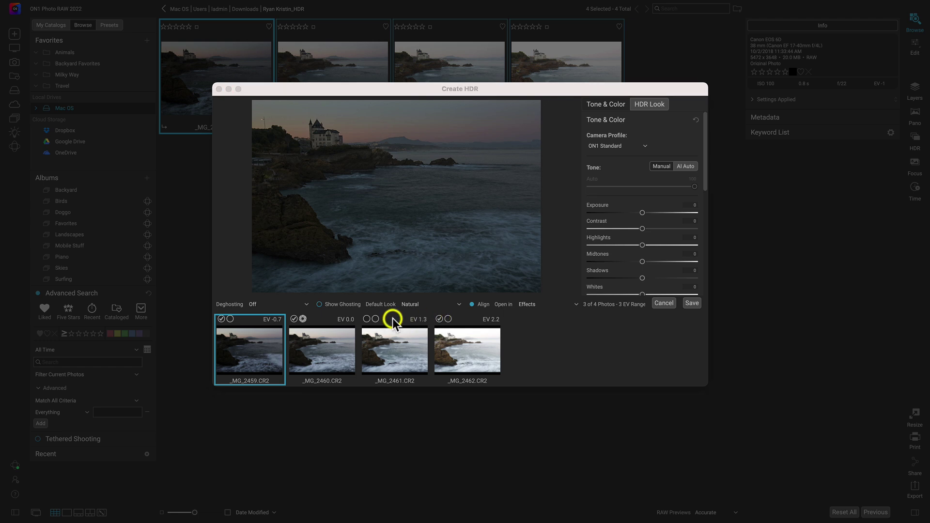
{"action": "left_click", "coordinate": [366, 319]}
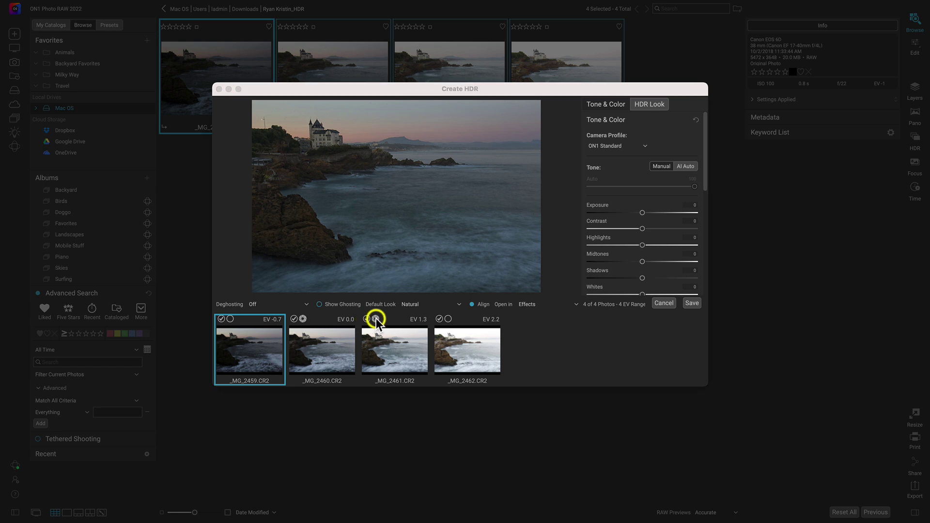
Make _MG_2461 the EV 0.0 reference exposure for the HDR merge
{"action": "left_click", "coordinate": [376, 318]}
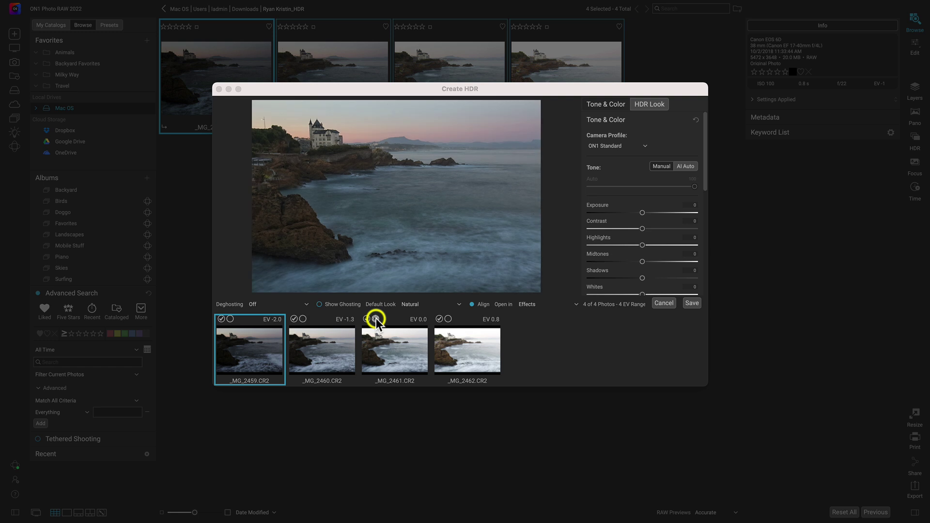
{"action": "left_click", "coordinate": [449, 318]}
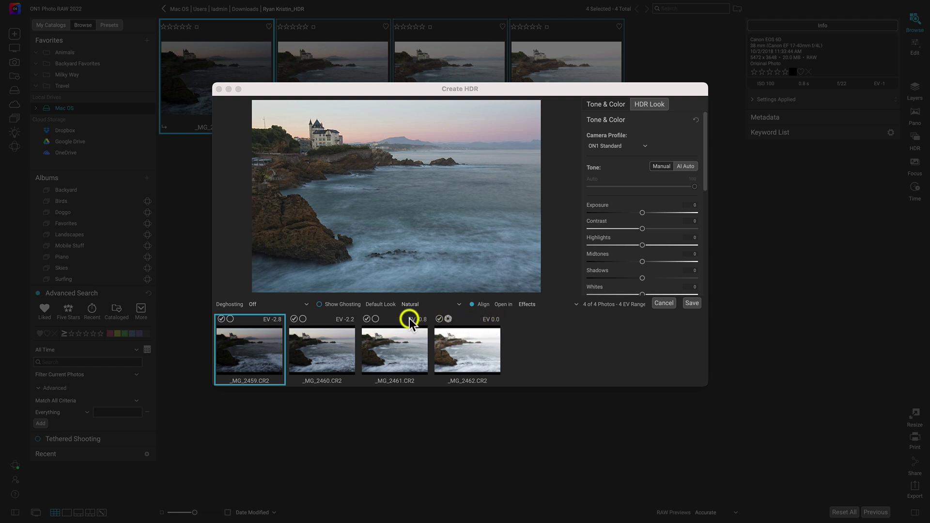
{"action": "left_click", "coordinate": [302, 318]}
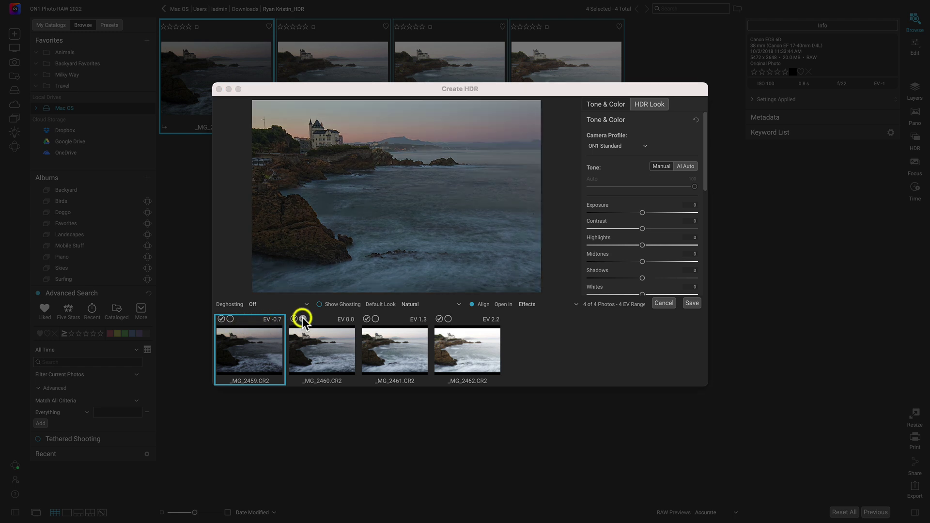
{"action": "left_click", "coordinate": [375, 318]}
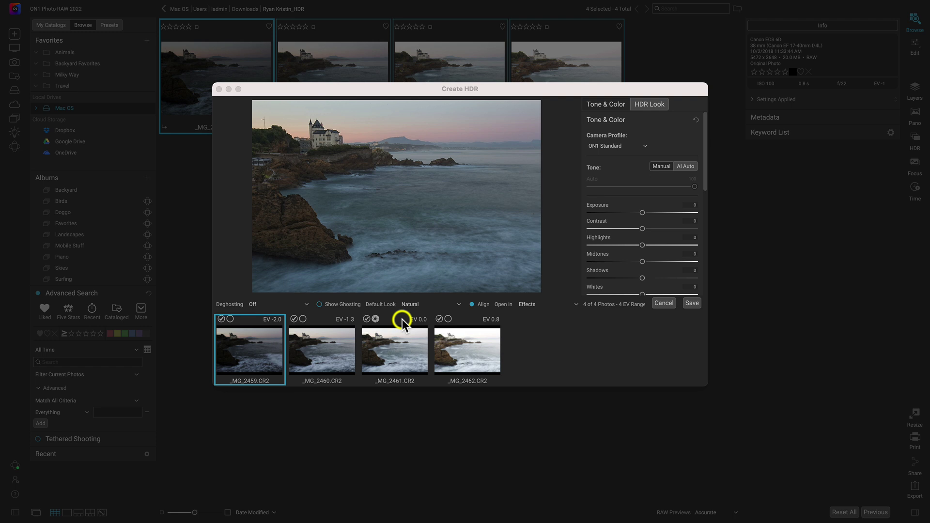
Apply the ON1 Landscape camera profile and AI Auto tone to the castle HDR
{"action": "left_click", "coordinate": [623, 94]}
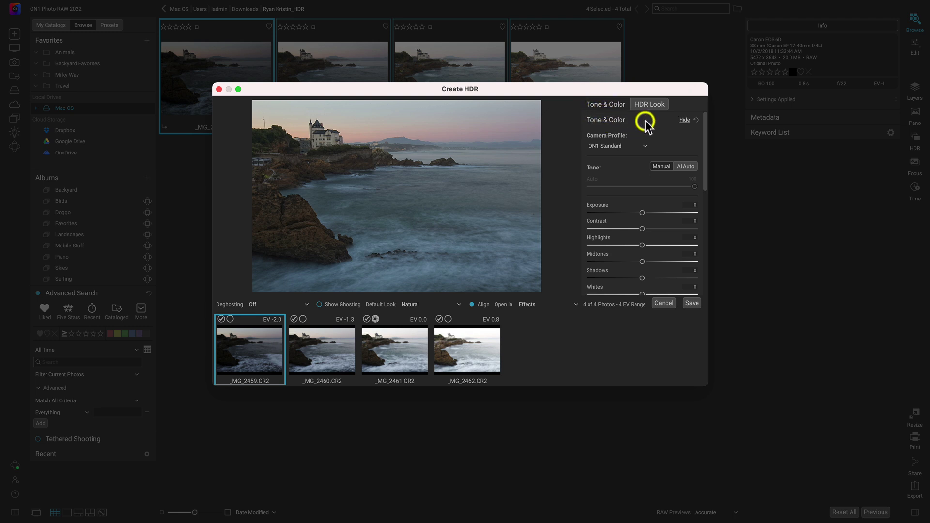
{"action": "left_click", "coordinate": [636, 144]}
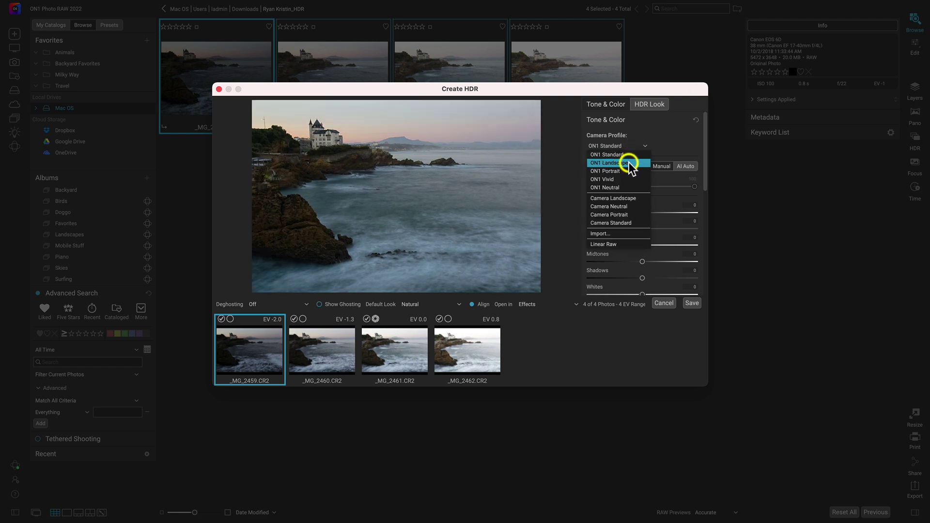
{"action": "left_click", "coordinate": [629, 161]}
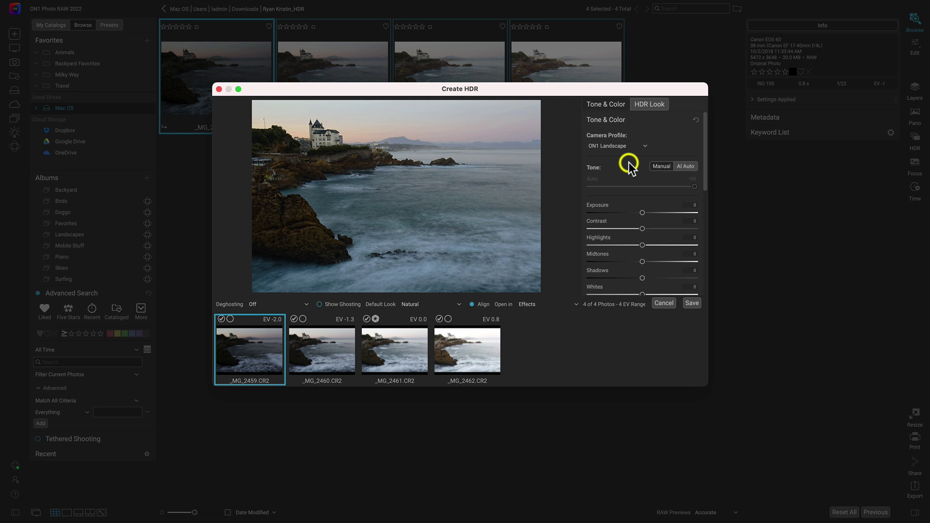
{"action": "left_click", "coordinate": [683, 167]}
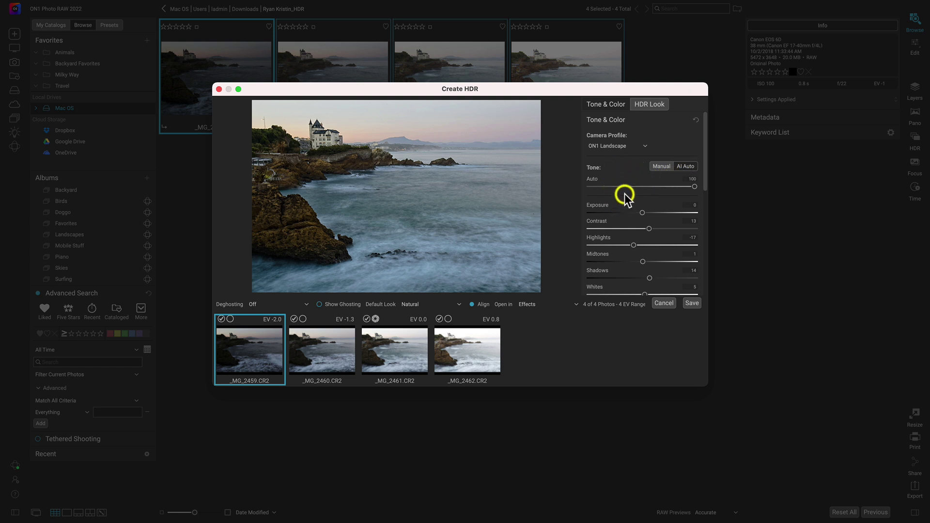
{"action": "scroll", "coordinate": [625, 196], "scroll_direction": "down", "scroll_amount": 8}
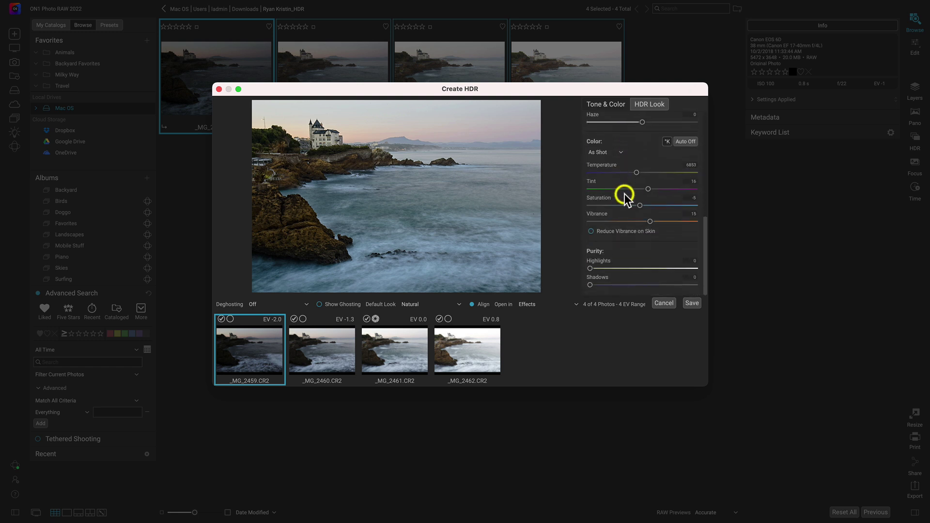
{"action": "scroll", "coordinate": [625, 196], "scroll_direction": "up", "scroll_amount": 8}
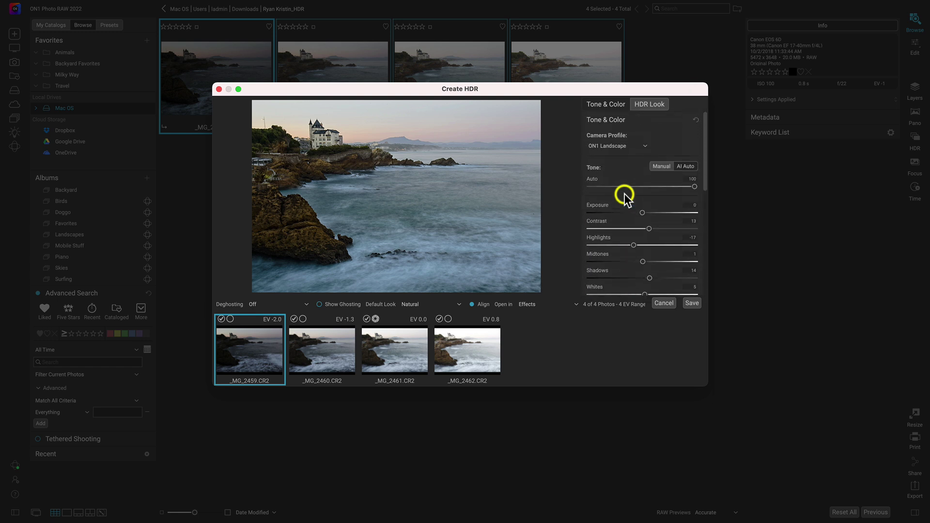
Set HDR Look Compression 134, Detail 33, Clarity 28, then save the merged HDR
{"action": "left_click", "coordinate": [656, 103]}
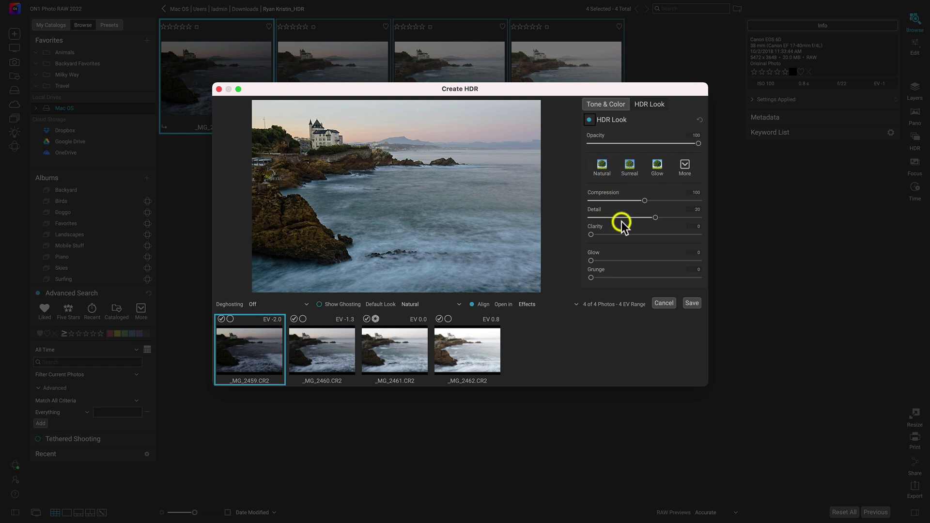
{"action": "left_click_drag", "start_coordinate": [646, 199], "coordinate": [668, 201]}
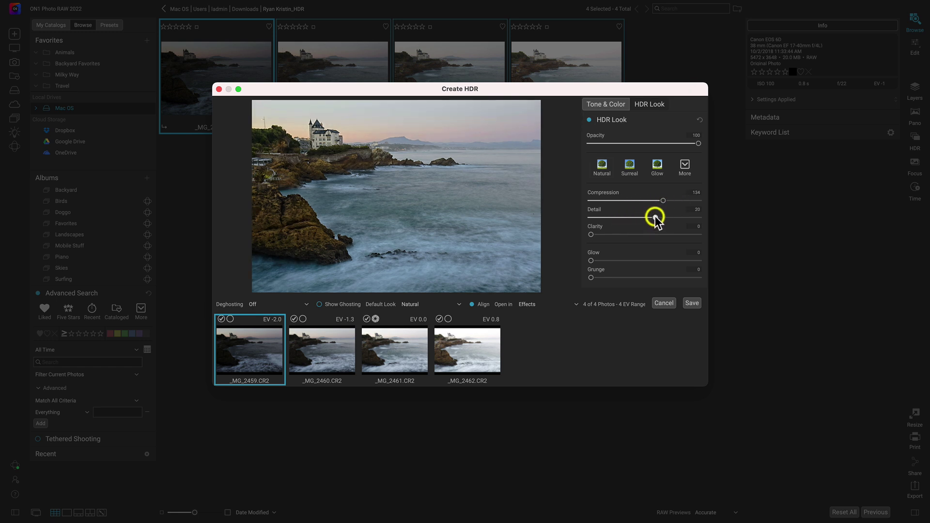
{"action": "left_click_drag", "start_coordinate": [657, 218], "coordinate": [679, 219]}
{"action": "left_click_drag", "start_coordinate": [591, 234], "coordinate": [601, 260]}
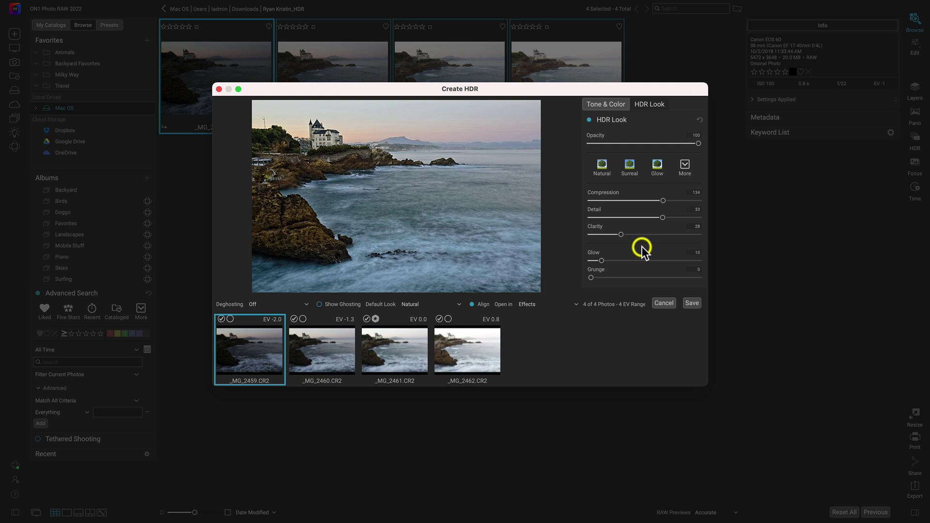
{"action": "left_click", "coordinate": [690, 305]}
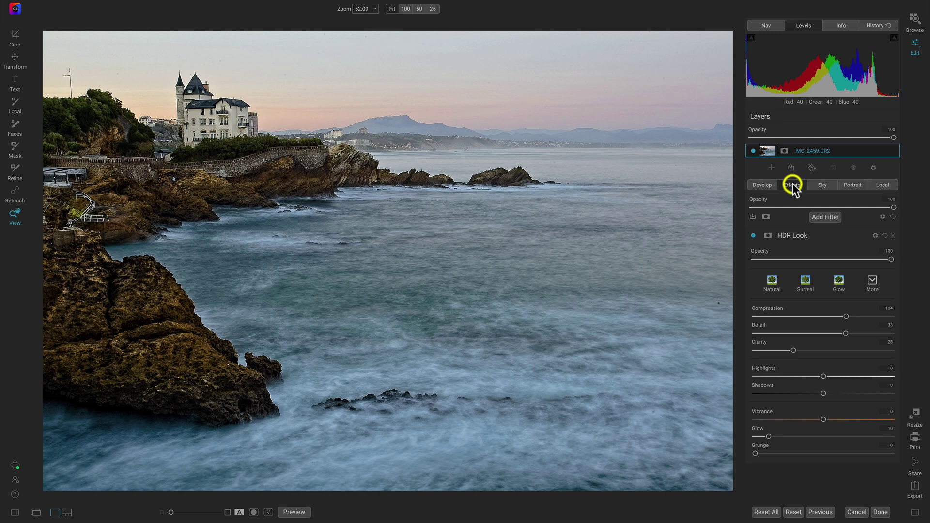
Add a Vignette filter with the Big Softy style to the castle HDR photo
{"action": "left_click", "coordinate": [792, 184]}
{"action": "left_click", "coordinate": [830, 217]}
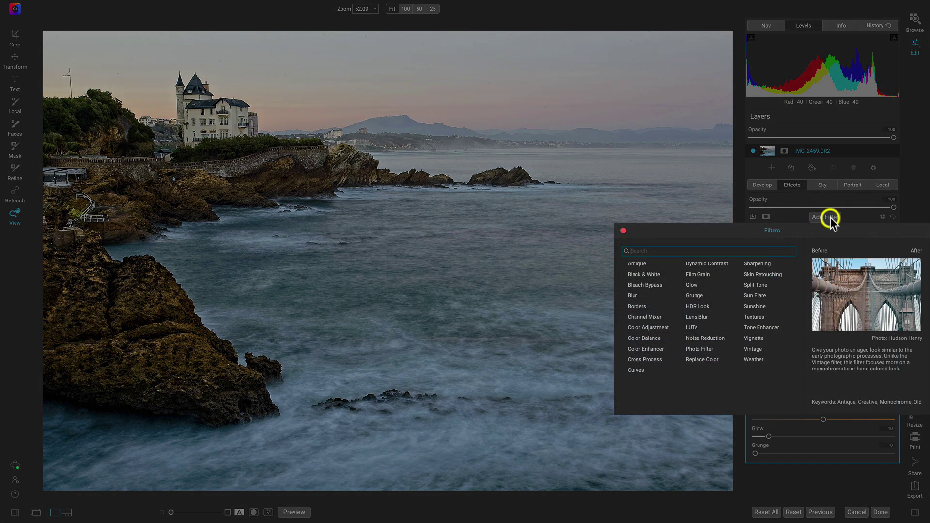
{"action": "left_click", "coordinate": [755, 341]}
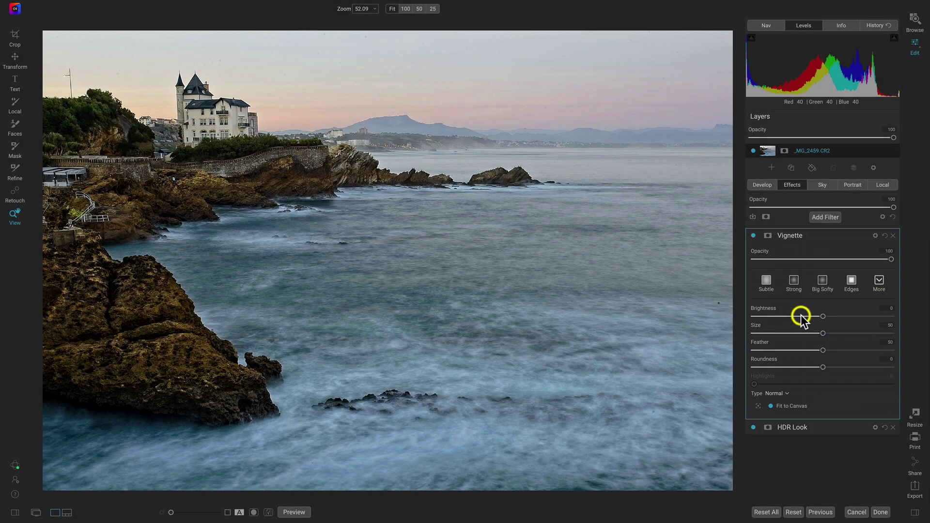
{"action": "left_click", "coordinate": [823, 282]}
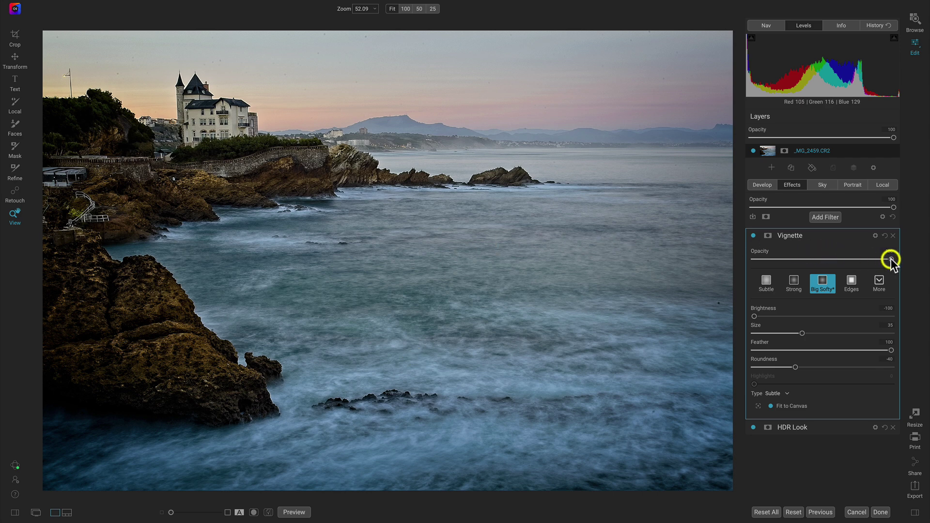
Lower the vignette opacity to 70 and toggle it off and on to compare
{"action": "left_click_drag", "start_coordinate": [891, 259], "coordinate": [850, 261]}
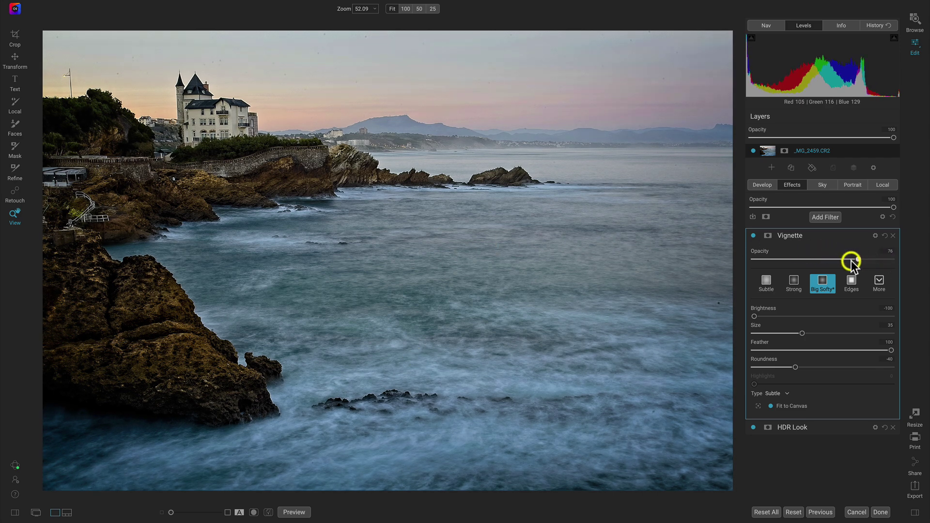
{"action": "left_click", "coordinate": [754, 236]}
{"action": "left_click", "coordinate": [754, 235]}
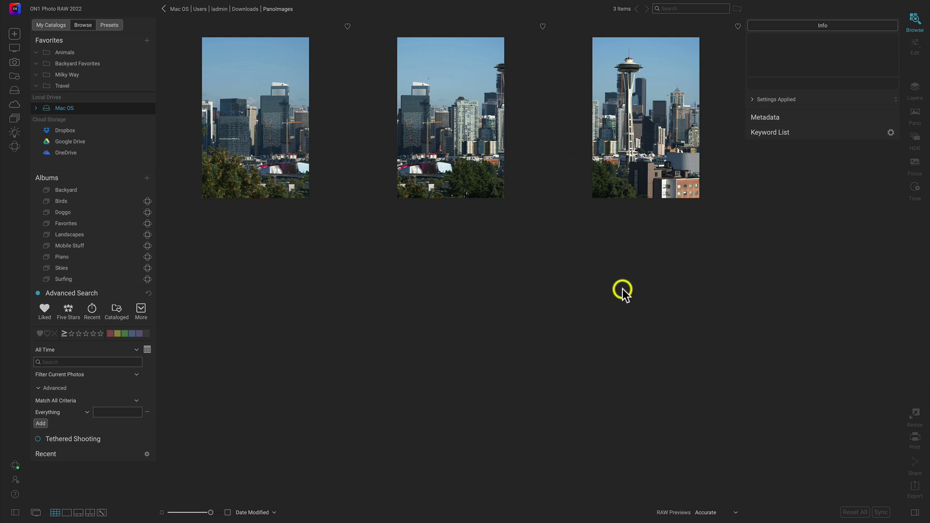
Select the three Seattle skyline photos, from DSC00573.ARW onward, and stitch them with Pano
{"action": "left_click", "coordinate": [284, 116]}
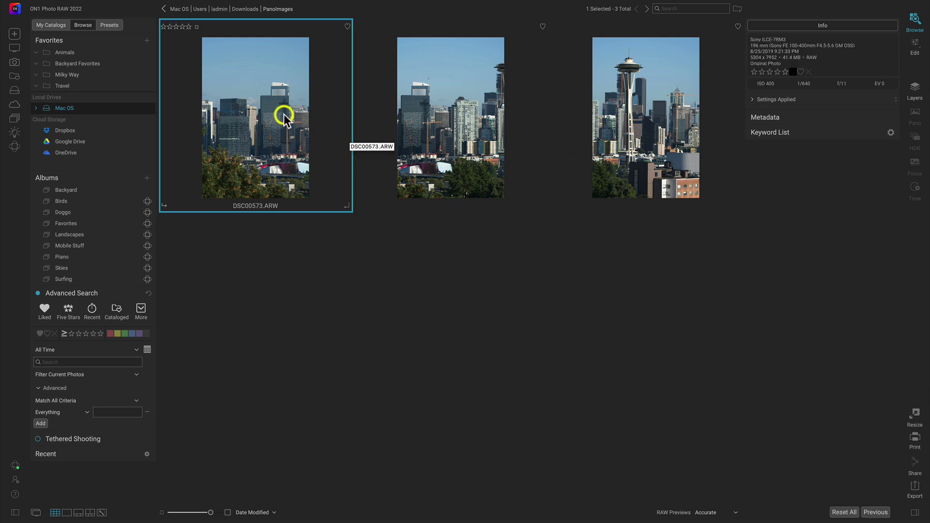
{"action": "left_click", "coordinate": [621, 127], "text": "shift"}
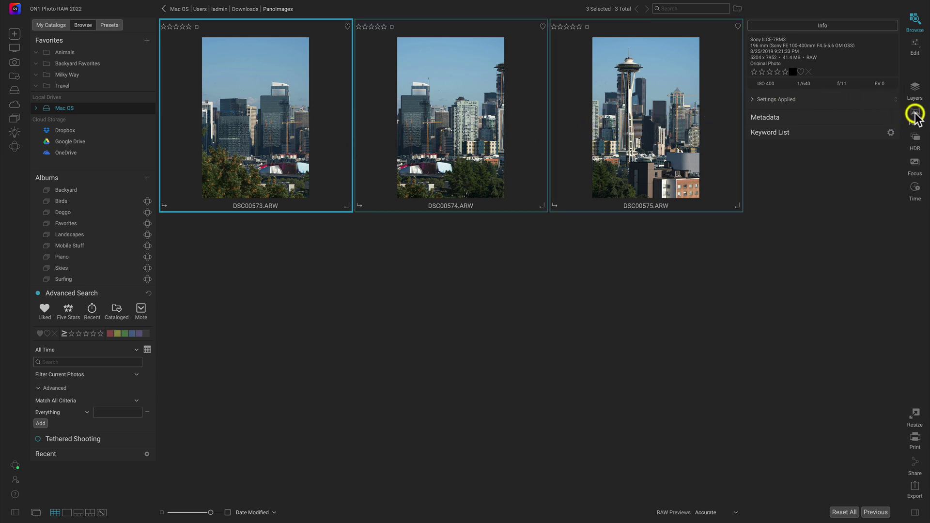
{"action": "left_click", "coordinate": [915, 115]}
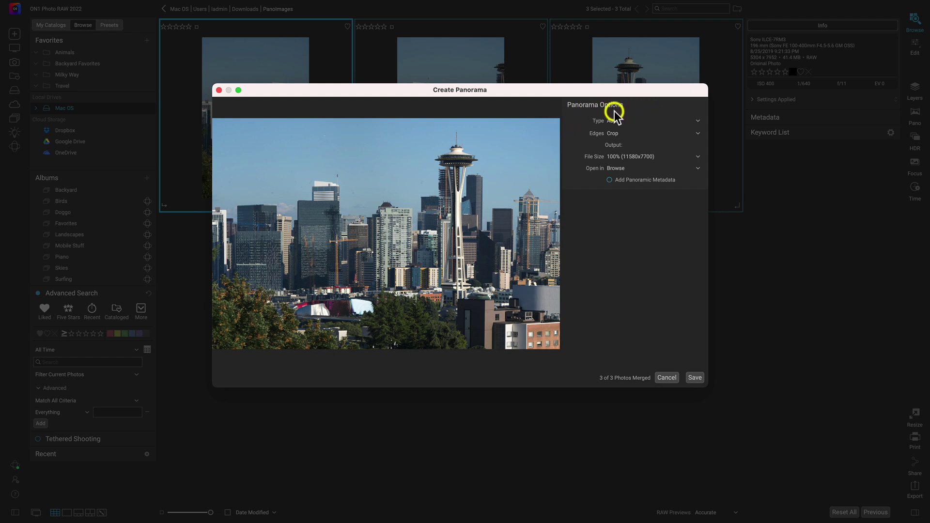
Keep panorama type Auto and edges Crop, and set the file size to 50% (5790x3850)
{"action": "left_click", "coordinate": [632, 121]}
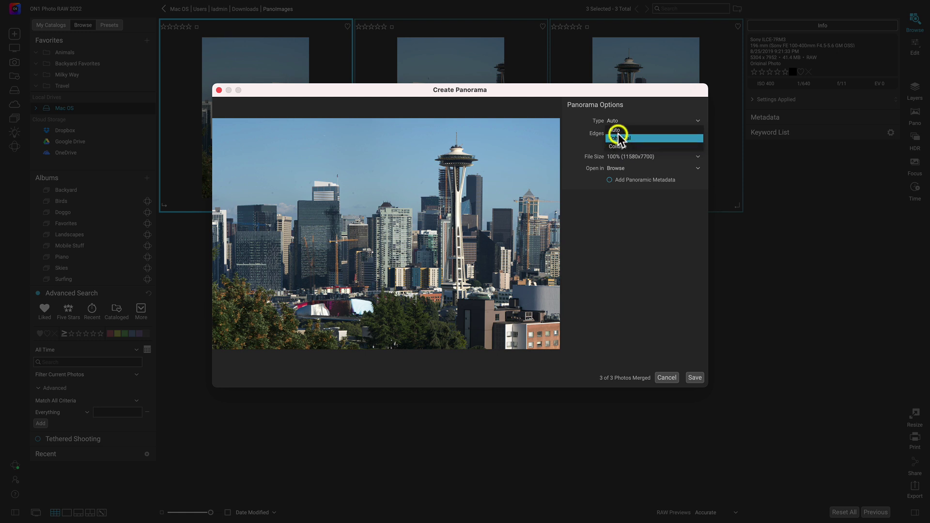
{"action": "left_click", "coordinate": [617, 128]}
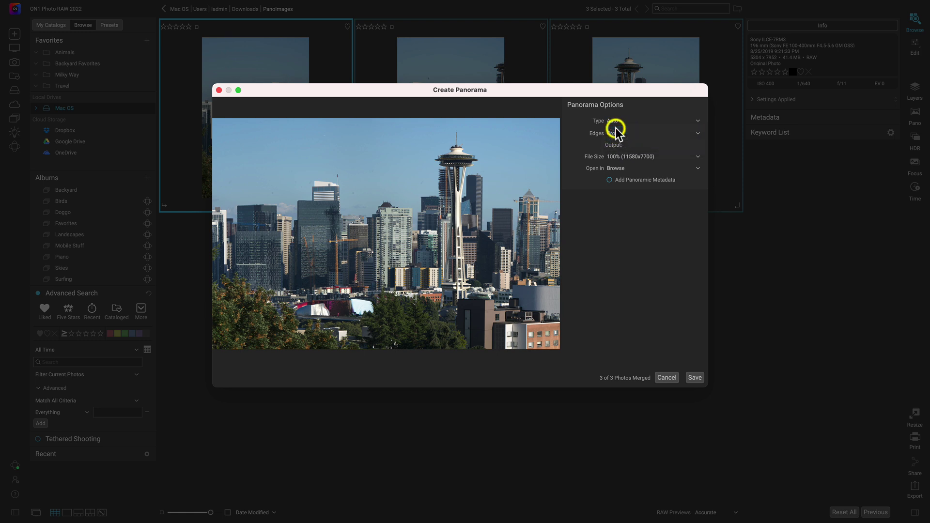
{"action": "left_click", "coordinate": [677, 134]}
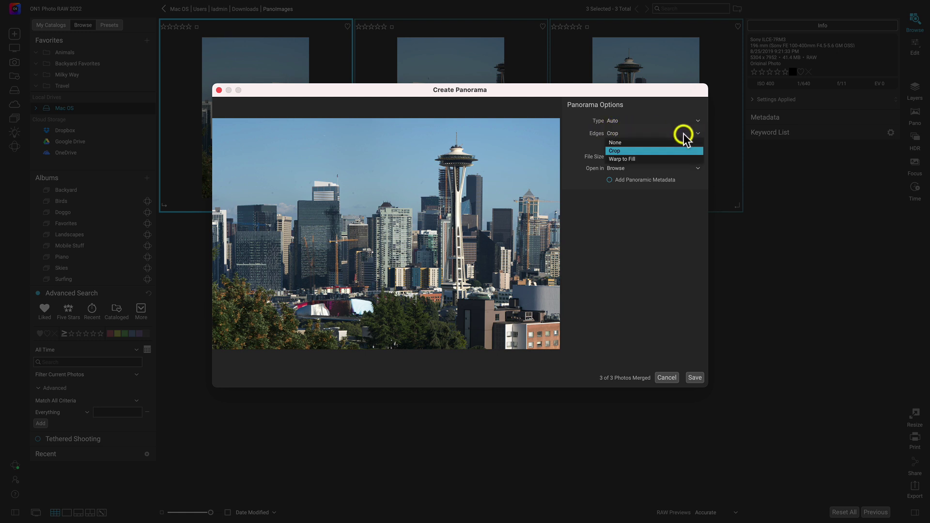
{"action": "left_click", "coordinate": [618, 151]}
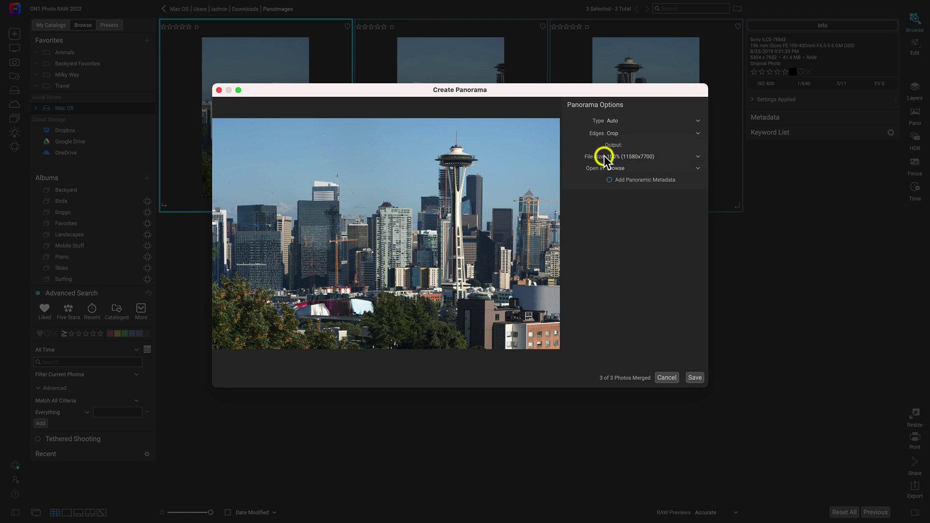
{"action": "left_click", "coordinate": [639, 156]}
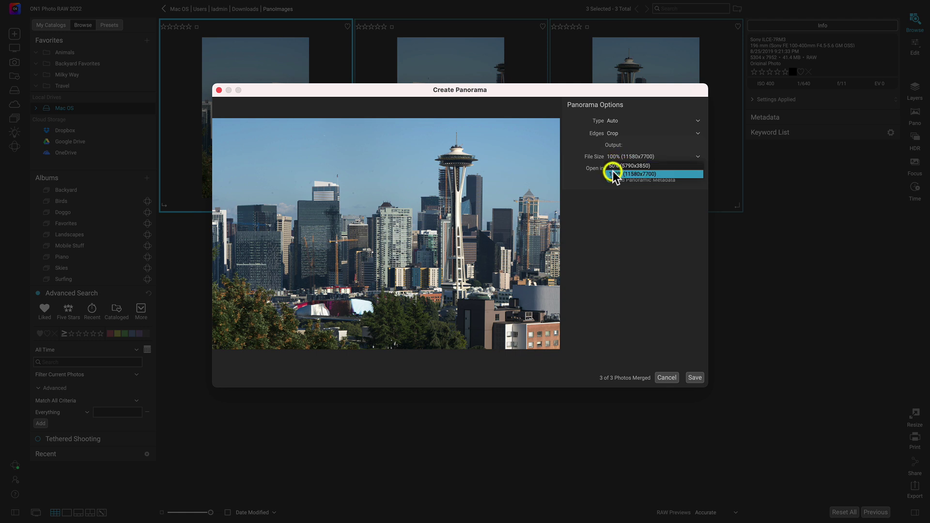
{"action": "left_click", "coordinate": [630, 174]}
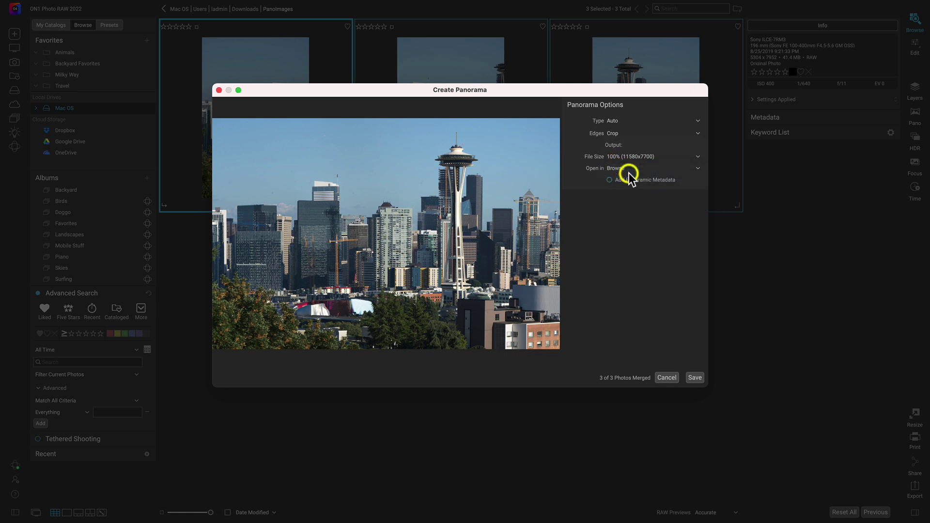
{"action": "left_click", "coordinate": [643, 156]}
{"action": "left_click", "coordinate": [637, 167]}
Set the panorama to open in Effects, add panoramic metadata, and save it
{"action": "left_click", "coordinate": [618, 169]}
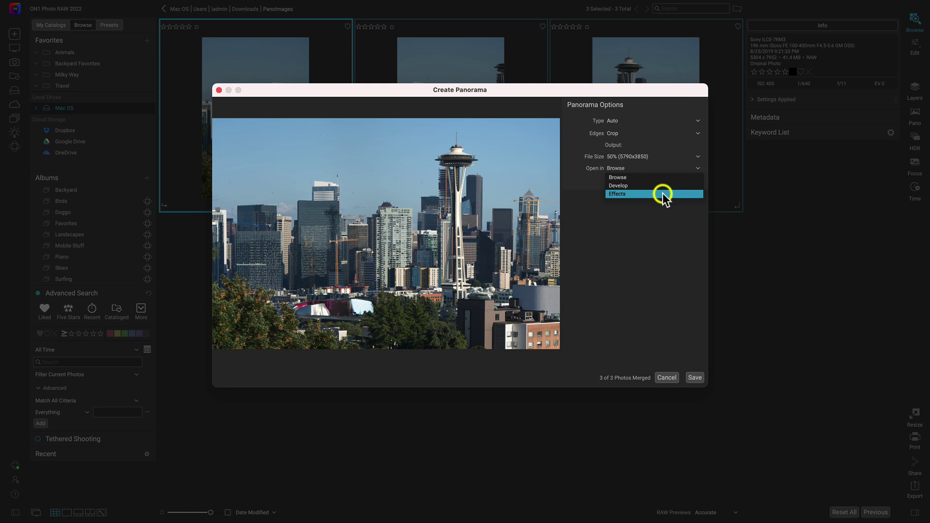
{"action": "left_click", "coordinate": [627, 193]}
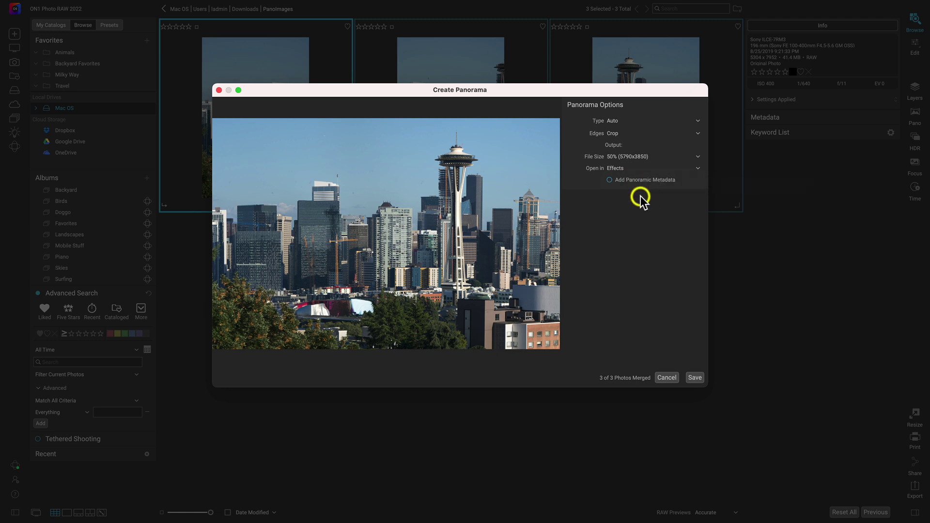
{"action": "left_click", "coordinate": [610, 180]}
{"action": "left_click", "coordinate": [693, 378]}
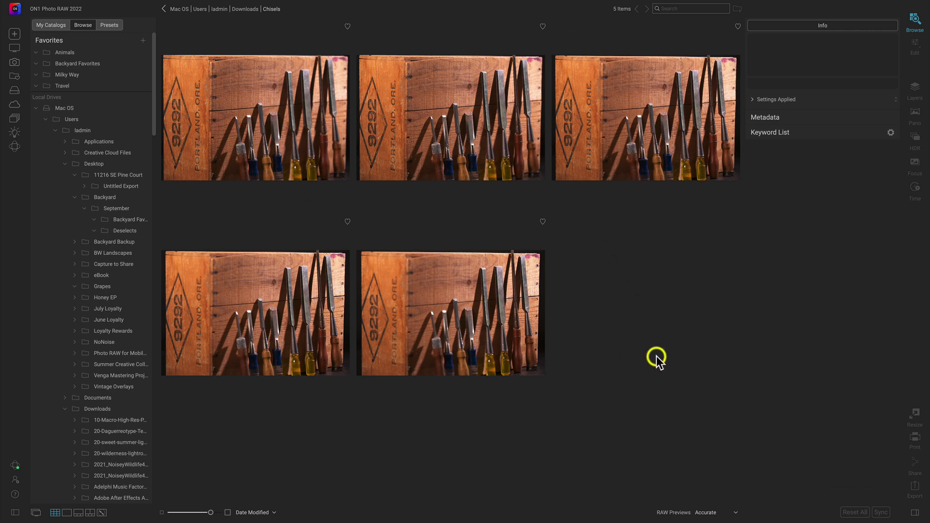
Select all five chisel photos starting at _MG_8381.CR2 and start Focus stacking
{"action": "left_click", "coordinate": [285, 134]}
{"action": "left_click", "coordinate": [429, 303], "text": "shift"}
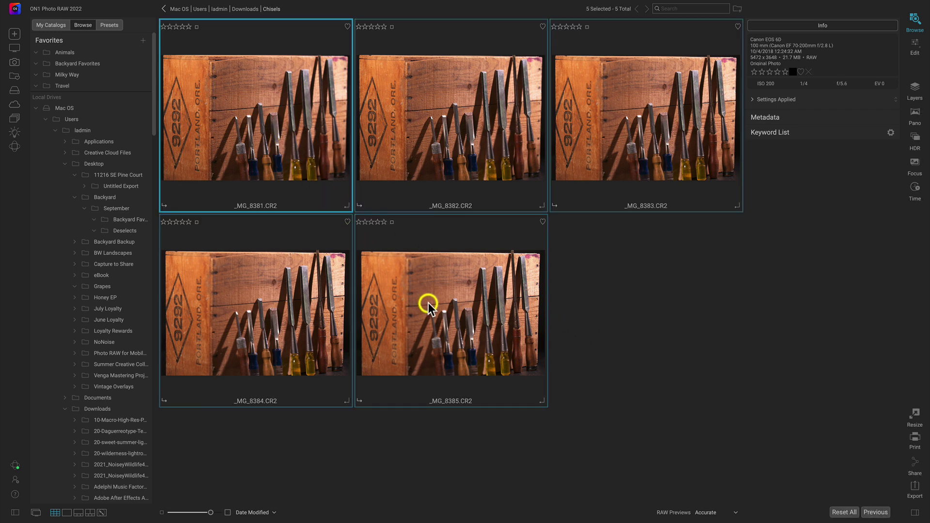
{"action": "left_click", "coordinate": [916, 168]}
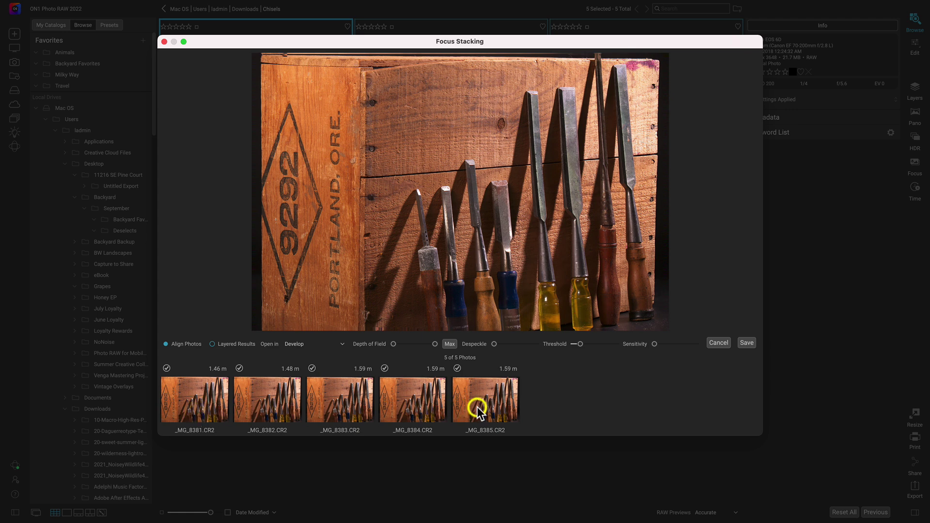
Keep all five chisel photos in the stack, open the result in Effects, and increase depth of field
{"action": "left_click", "coordinate": [167, 368]}
{"action": "left_click", "coordinate": [239, 368]}
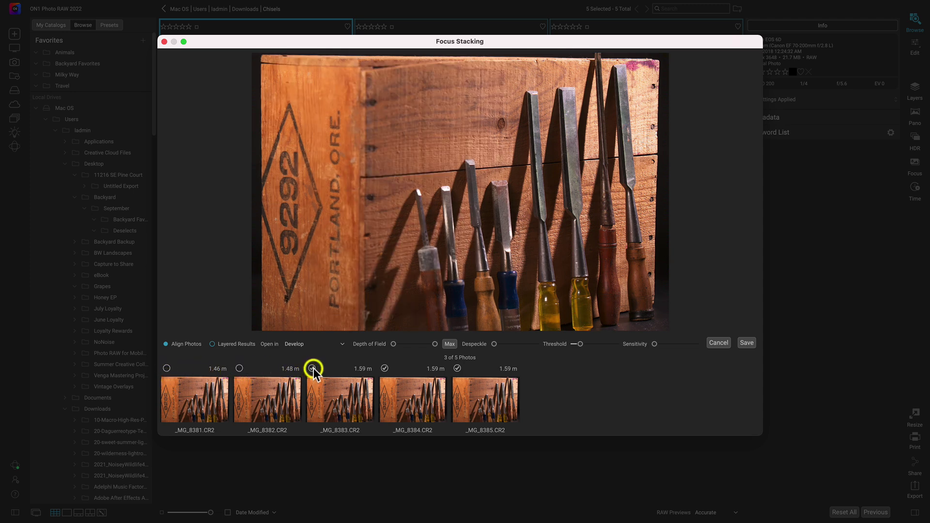
{"action": "left_click", "coordinate": [166, 368]}
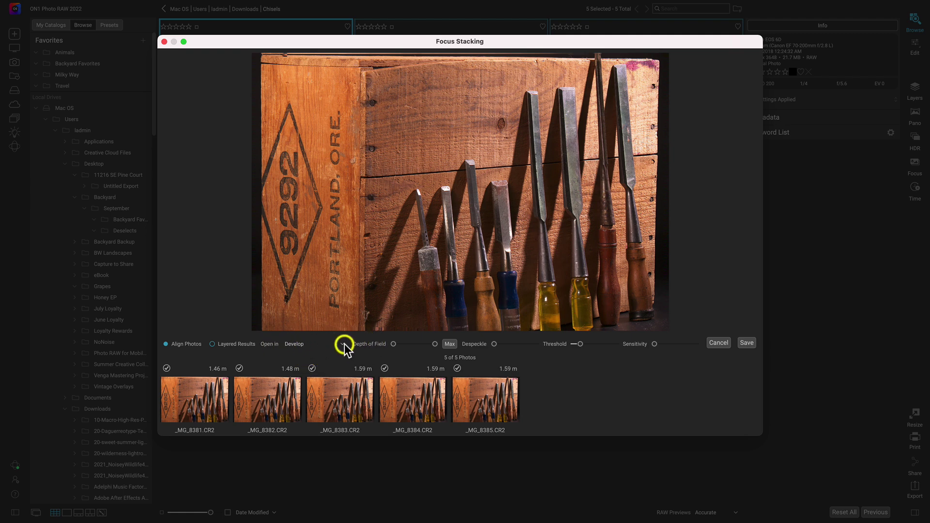
{"action": "left_click", "coordinate": [303, 344]}
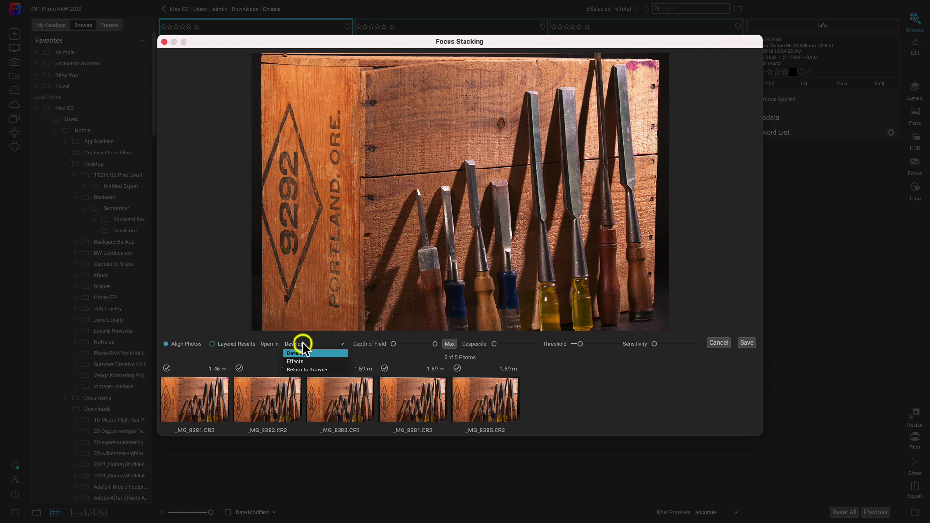
{"action": "left_click", "coordinate": [320, 362]}
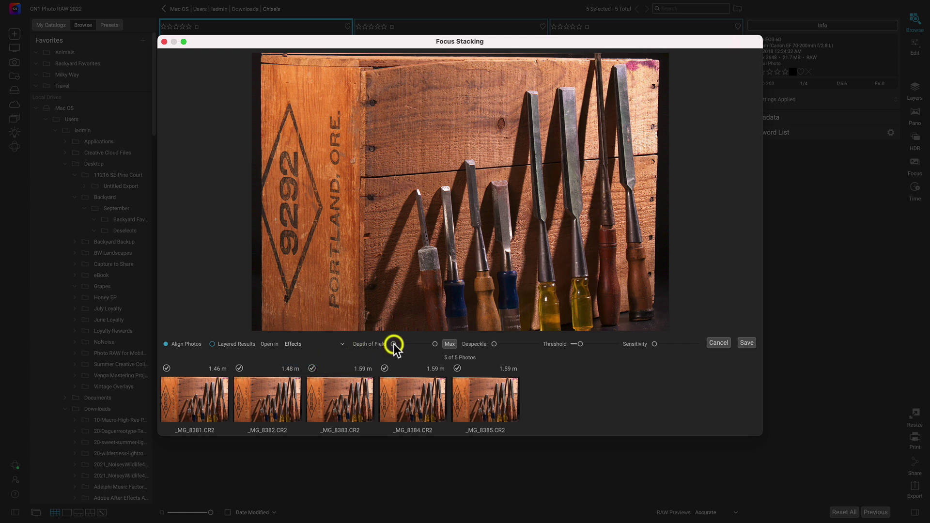
{"action": "left_click_drag", "start_coordinate": [394, 346], "coordinate": [452, 349]}
Save the focus-stacked chisels image and add a Textures filter with the Grunge preset
{"action": "left_click", "coordinate": [747, 342]}
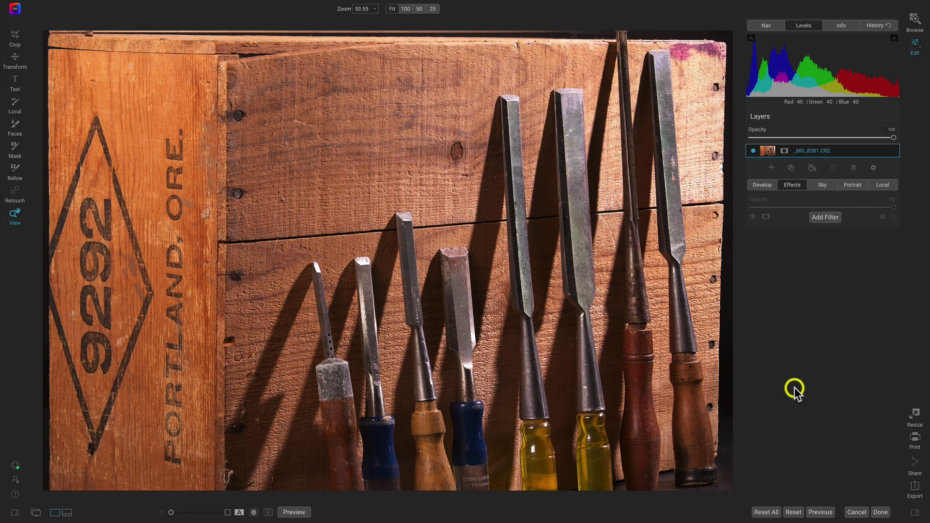
{"action": "left_click", "coordinate": [827, 218]}
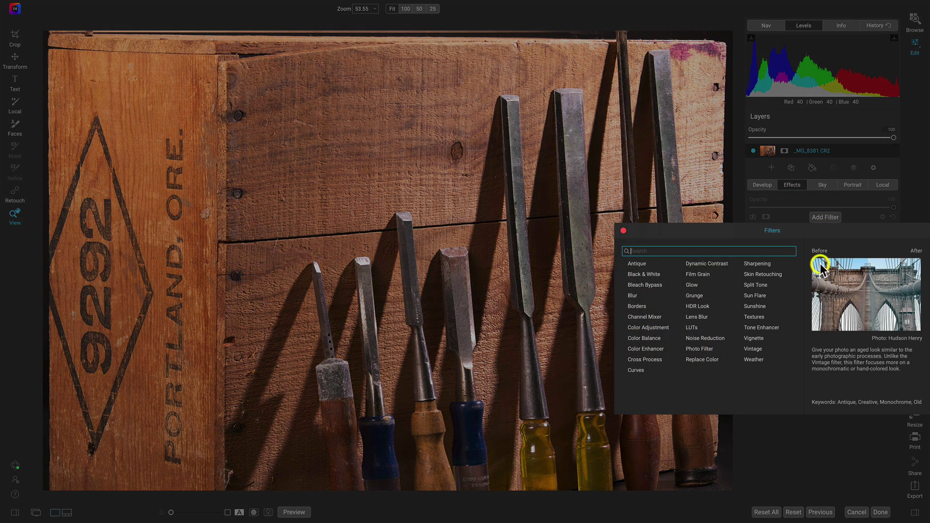
{"action": "left_click", "coordinate": [758, 318]}
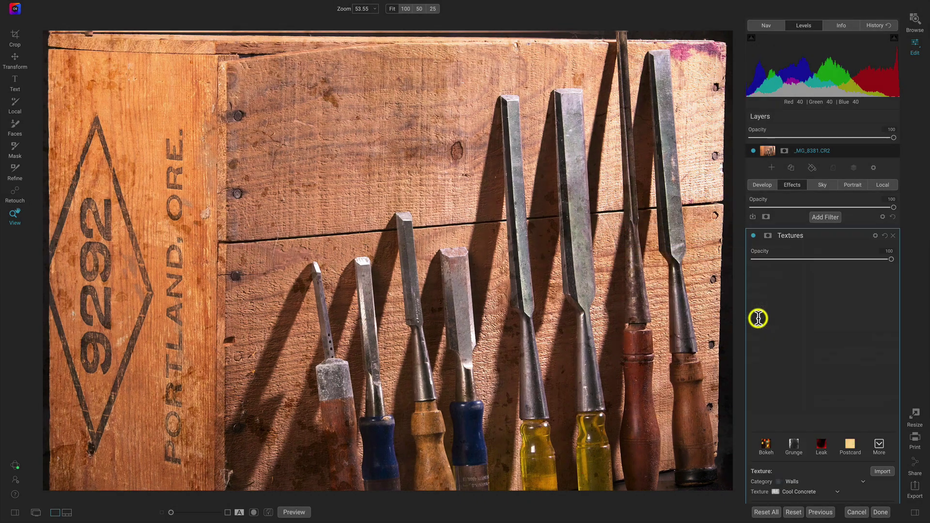
{"action": "left_click", "coordinate": [796, 281]}
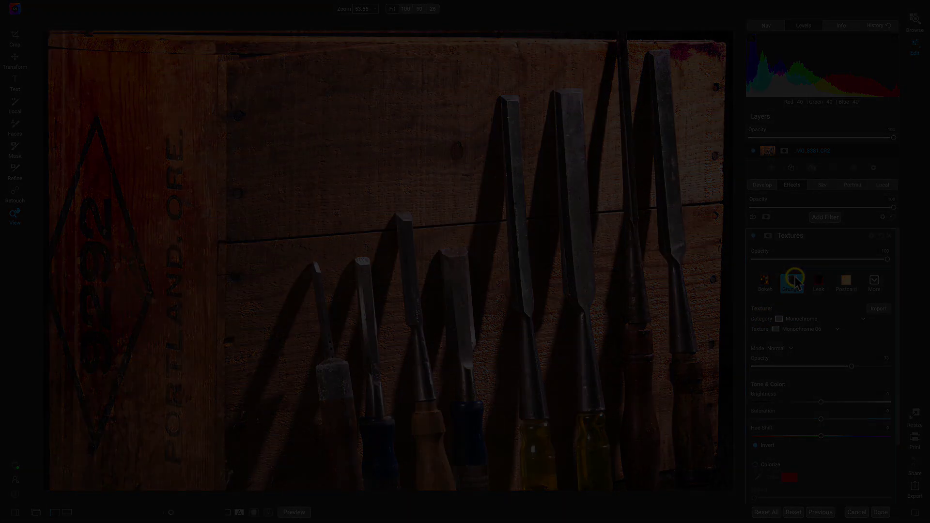